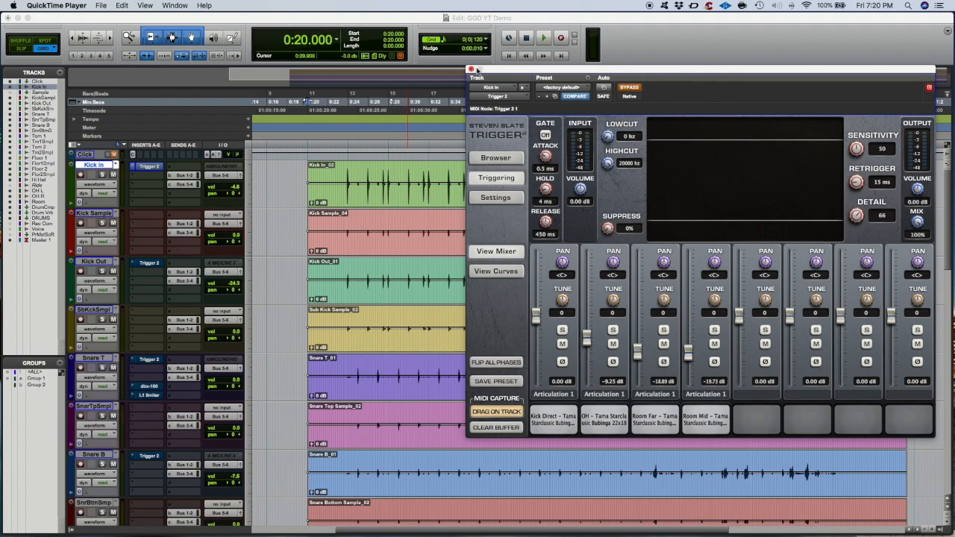
- Take the Kick In track's Trigger 2 plug-in out of bypass and place its window over the middle of the clips
left_click_drag(497, 71, 466, 34)
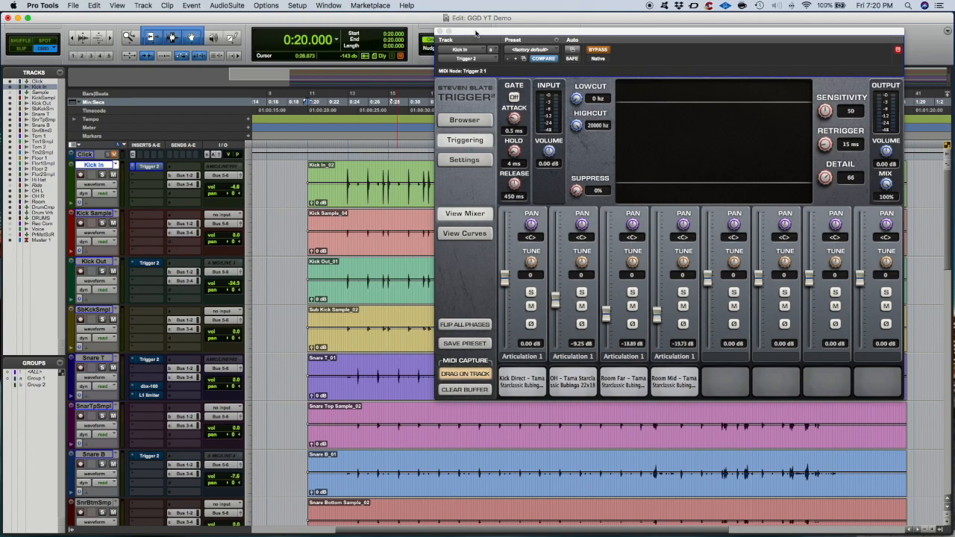
left_click_drag(475, 34, 312, 90)
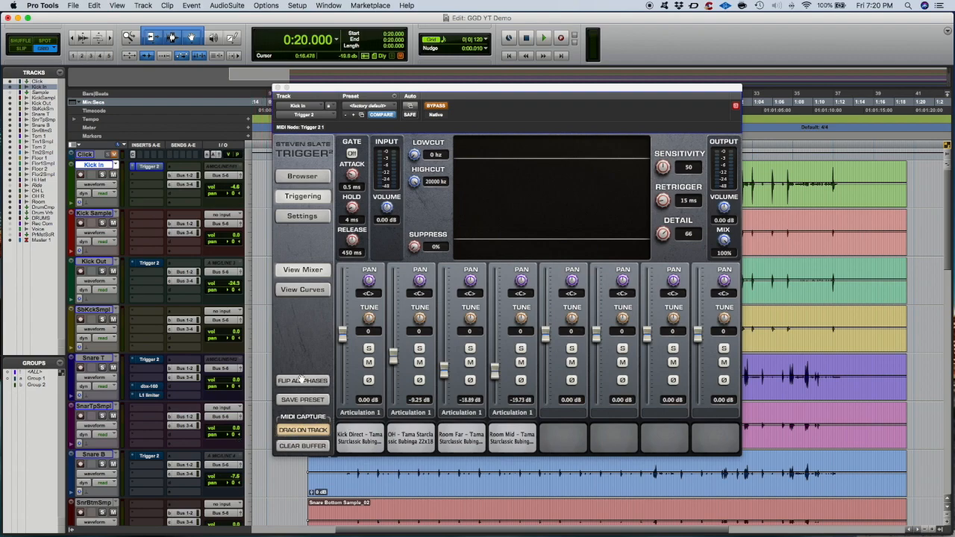
left_click_drag(435, 96, 458, 271)
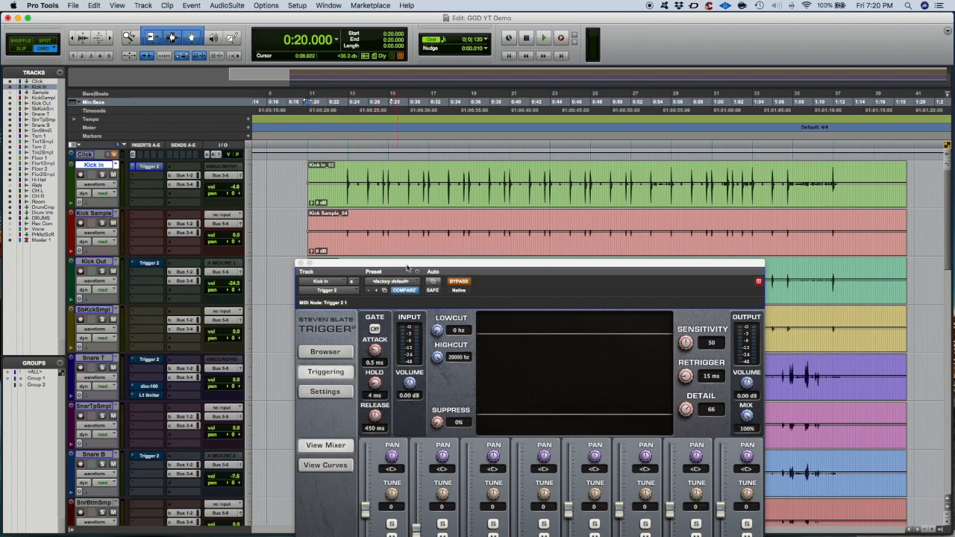
left_click_drag(410, 264, 396, 151)
left_click(146, 167)
left_click(146, 167)
left_click(450, 167)
left_click_drag(447, 158, 452, 95)
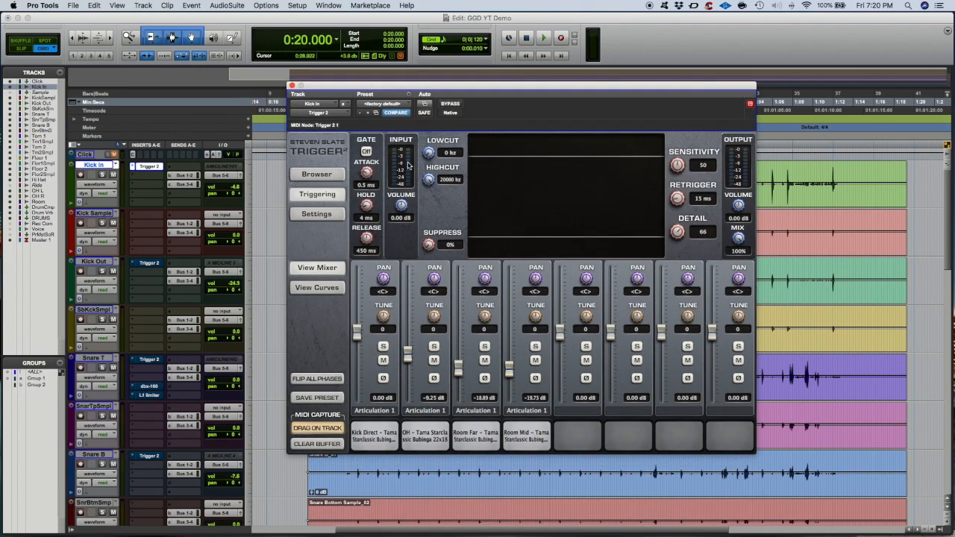
- Browse the Trigger instruments to the Tama Starclassic Bubinga kick folder inside GGD_Invasion_TCIs
left_click(323, 173)
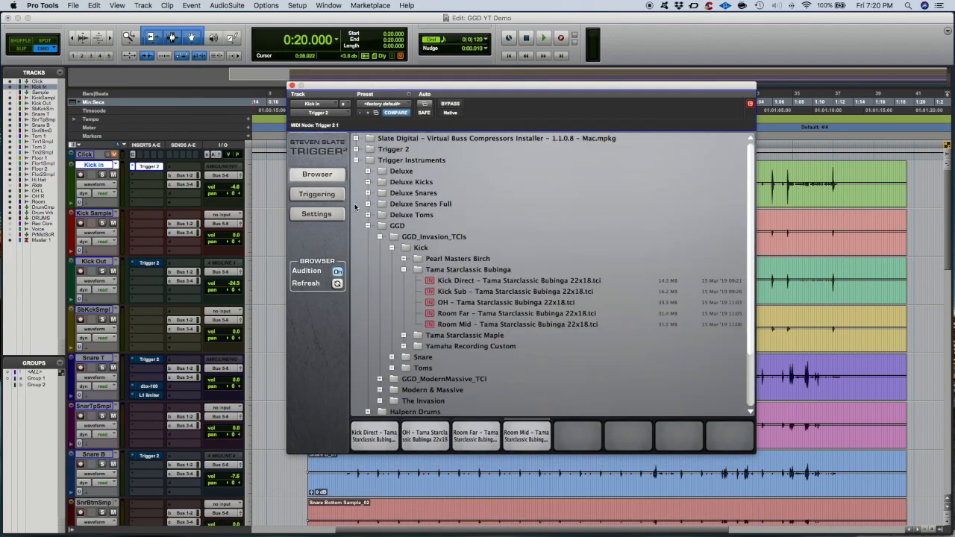
left_click(367, 226)
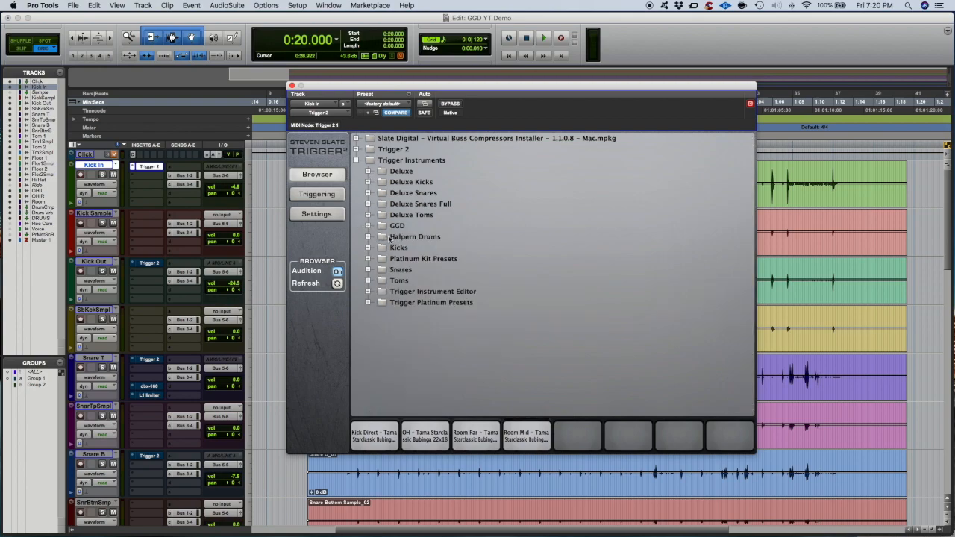
left_click(382, 230)
left_click(367, 226)
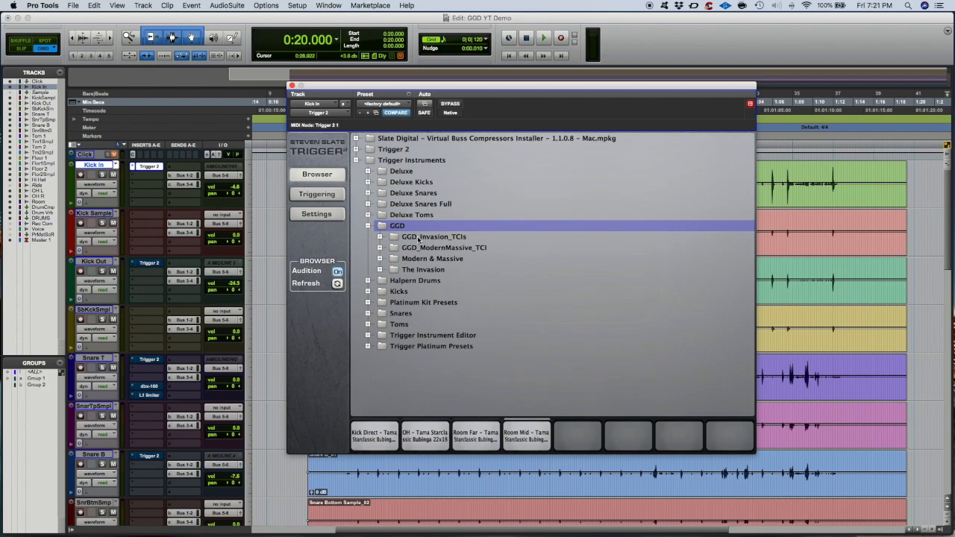
left_click(416, 238)
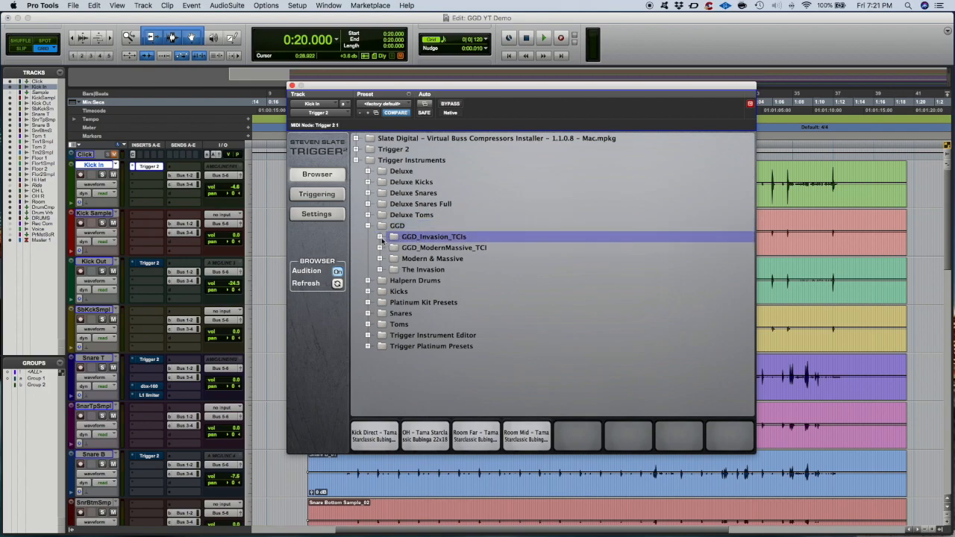
left_click(380, 236)
left_click(396, 250)
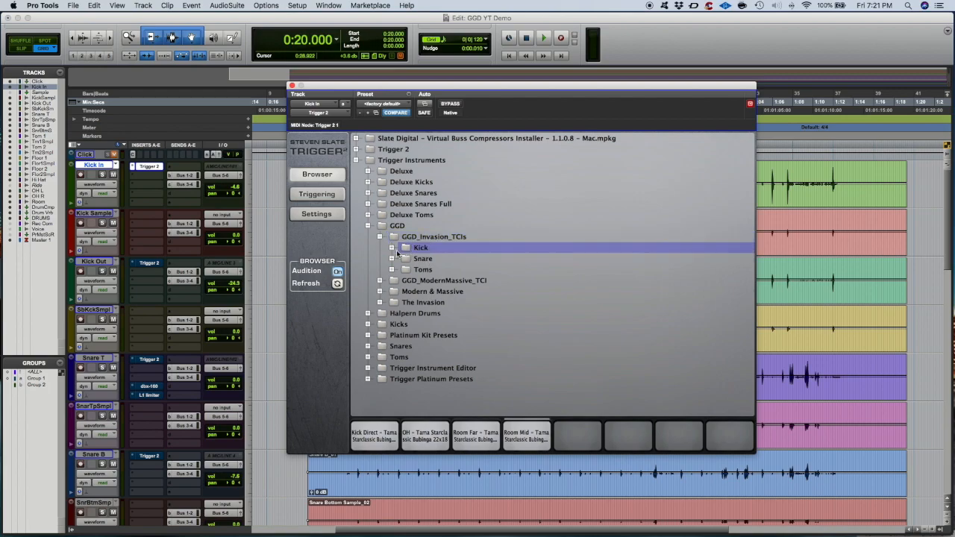
left_click(418, 271)
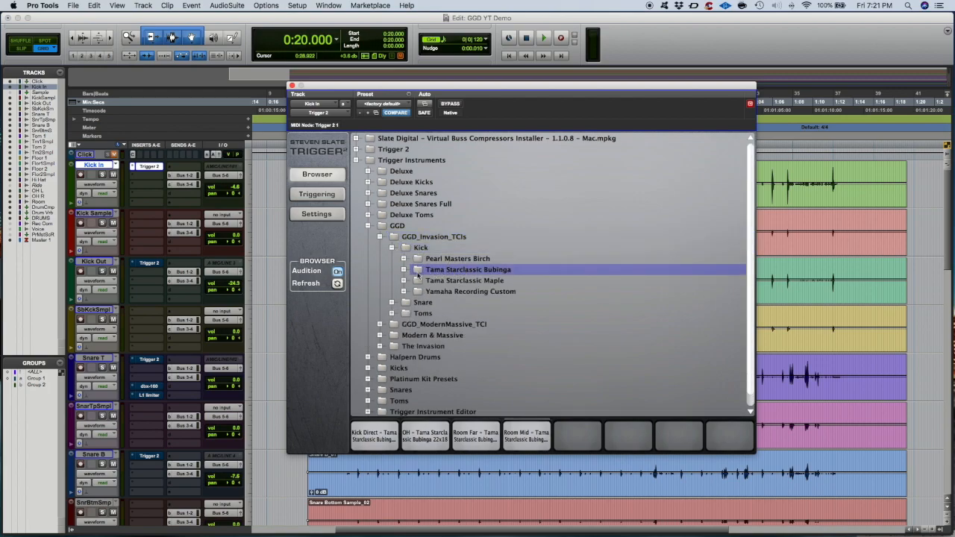
left_click(404, 269)
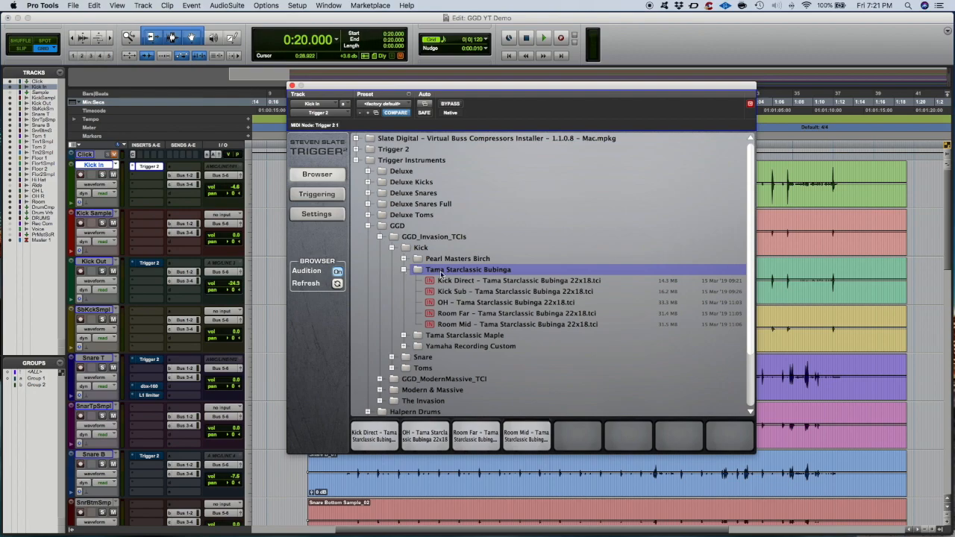
- Audition the Kick Direct, Kick Sub, OH, Room Far and Room Mid samples of the Tama Starclassic Bubinga kick
left_click(438, 282)
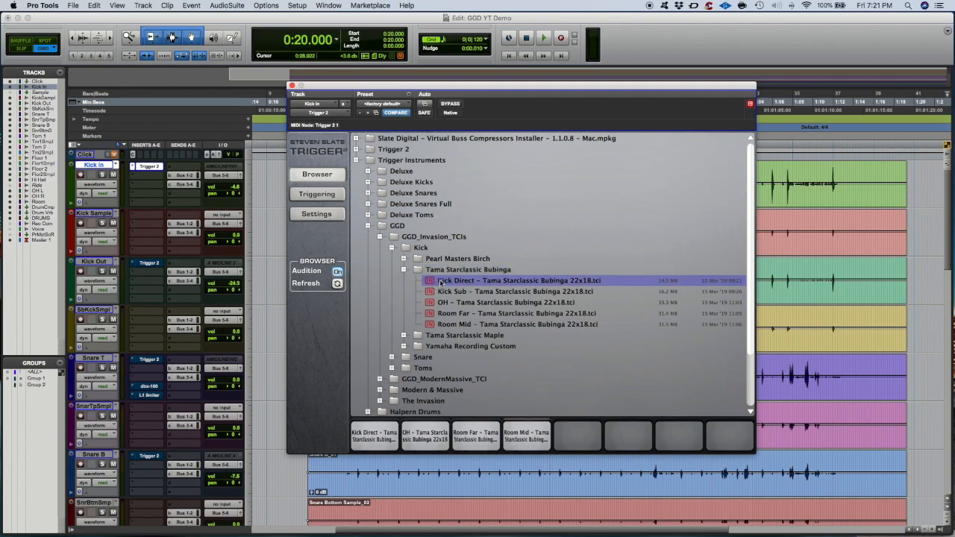
left_click(444, 293)
left_click(448, 303)
left_click(452, 314)
left_click(458, 324)
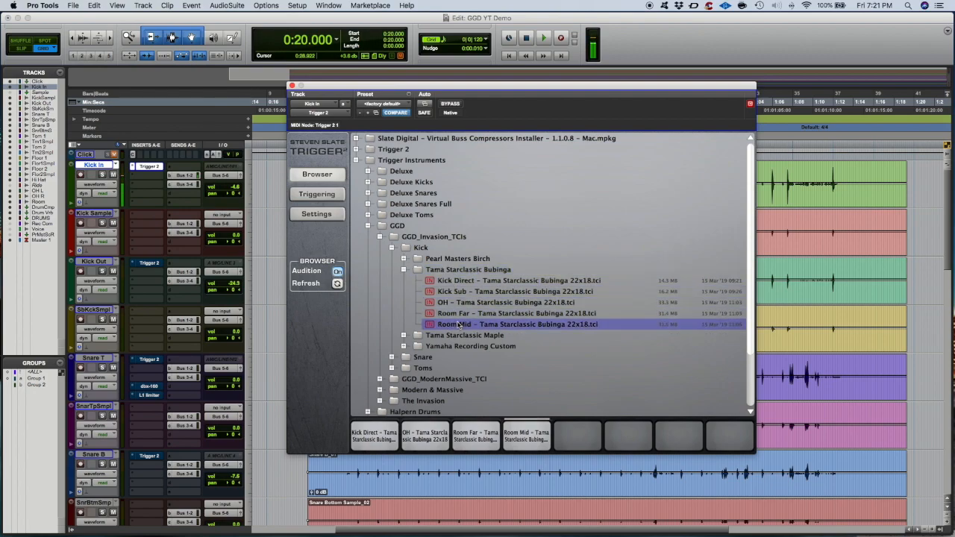
left_click(449, 282)
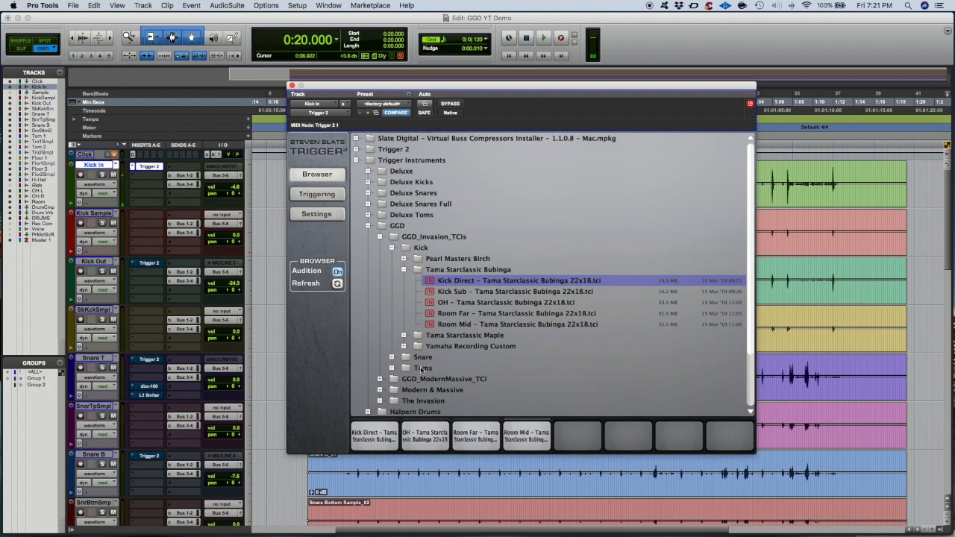
left_click(458, 303)
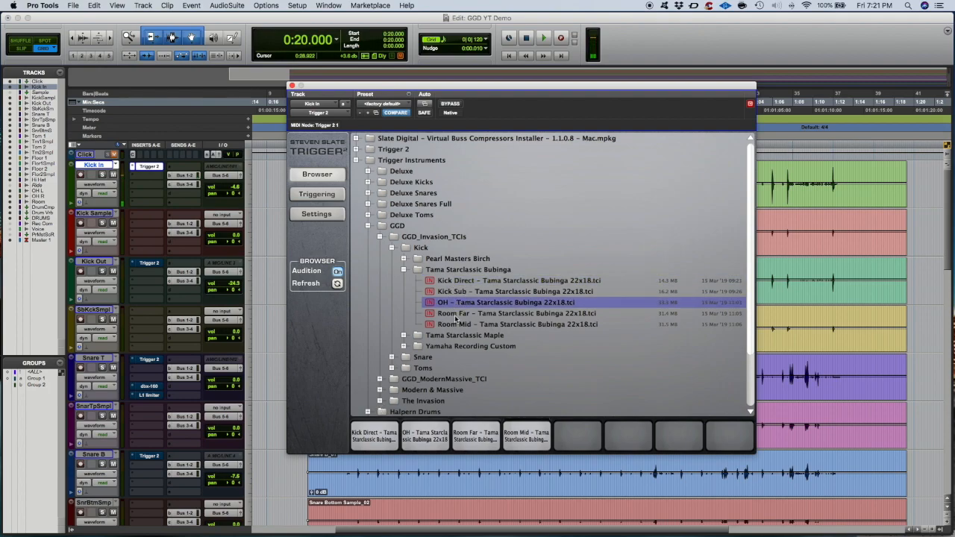
left_click(456, 314)
left_click(454, 325)
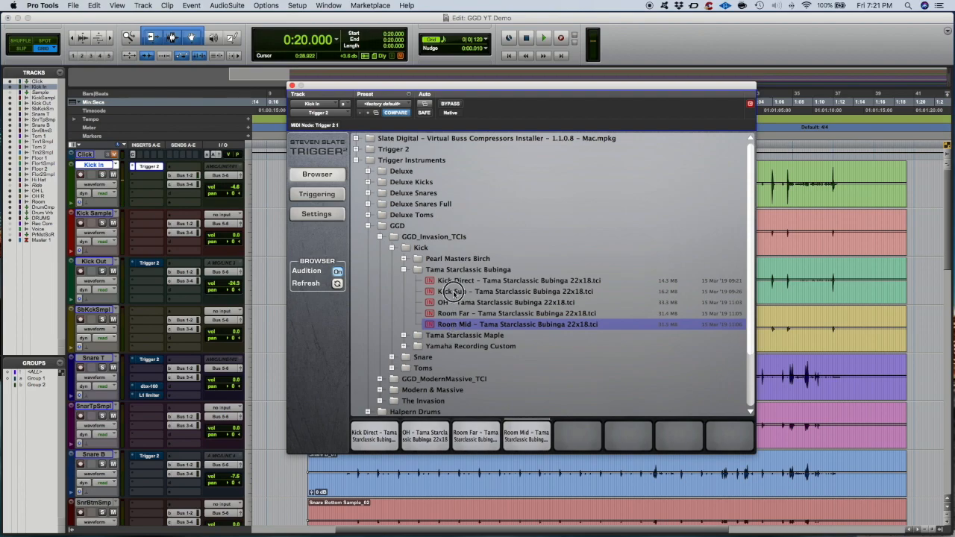
left_click(453, 291)
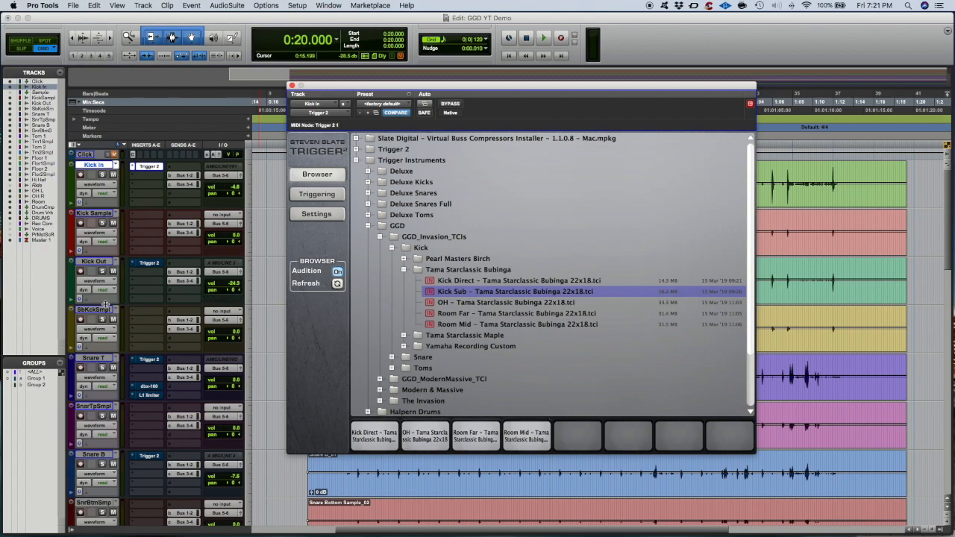
- Return to the triggering mixer and audition the four loaded kick slots: Kick Direct, OH, Room Far and Room Mid
left_click(317, 194)
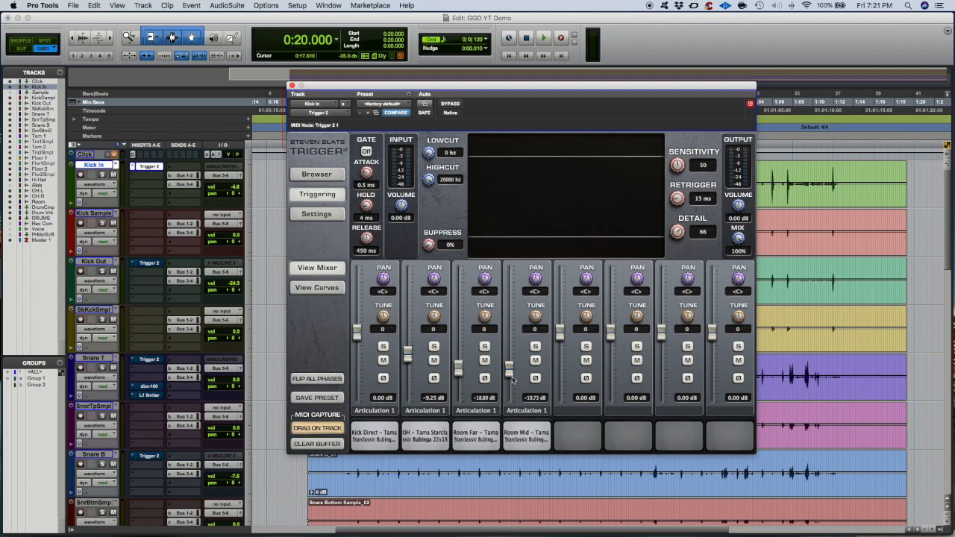
left_click(531, 438)
left_click(486, 436)
left_click(523, 441)
left_click(490, 439)
left_click(446, 437)
left_click(380, 439)
left_click(426, 438)
left_click(480, 439)
left_click(521, 439)
left_click(485, 439)
left_click(441, 440)
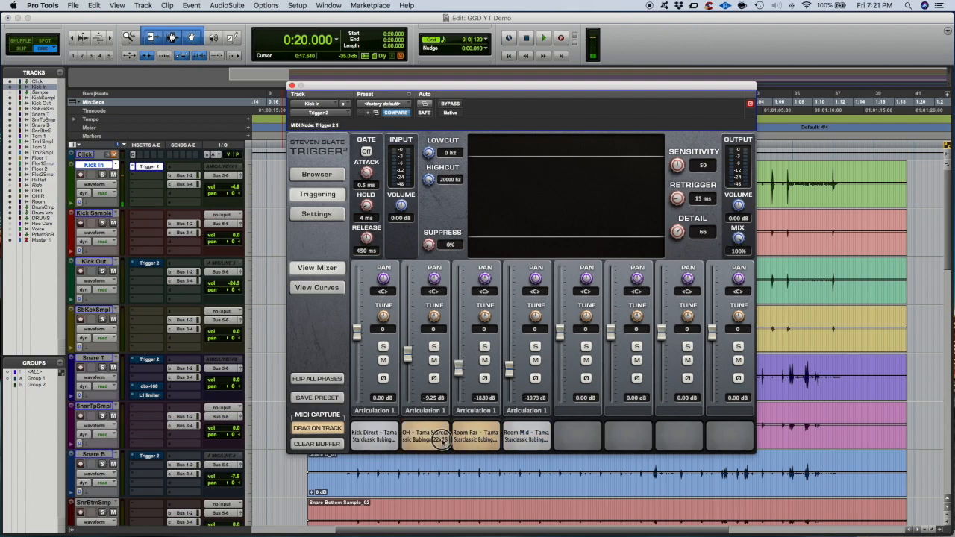
left_click(376, 441)
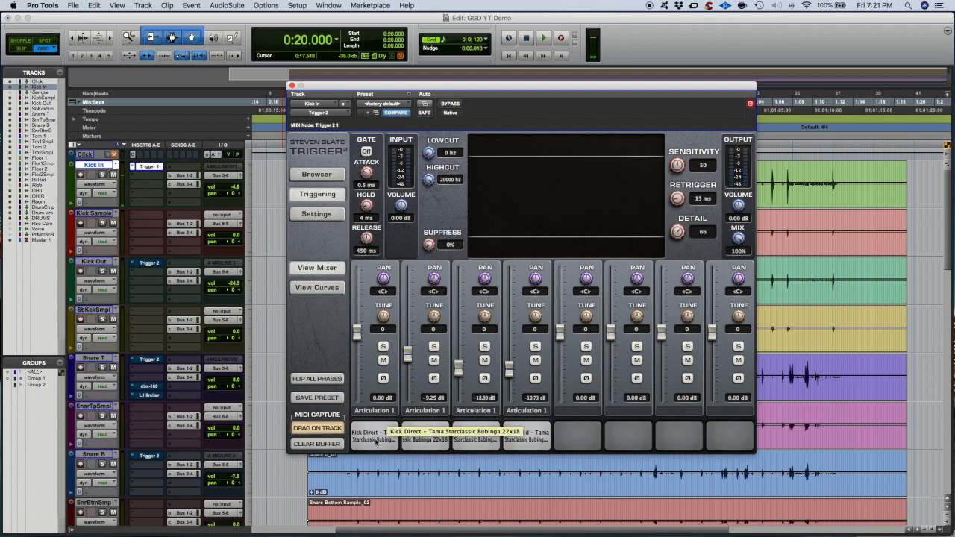
left_click(375, 441)
left_click(440, 443)
left_click(467, 443)
left_click(517, 439)
left_click(471, 444)
left_click(439, 442)
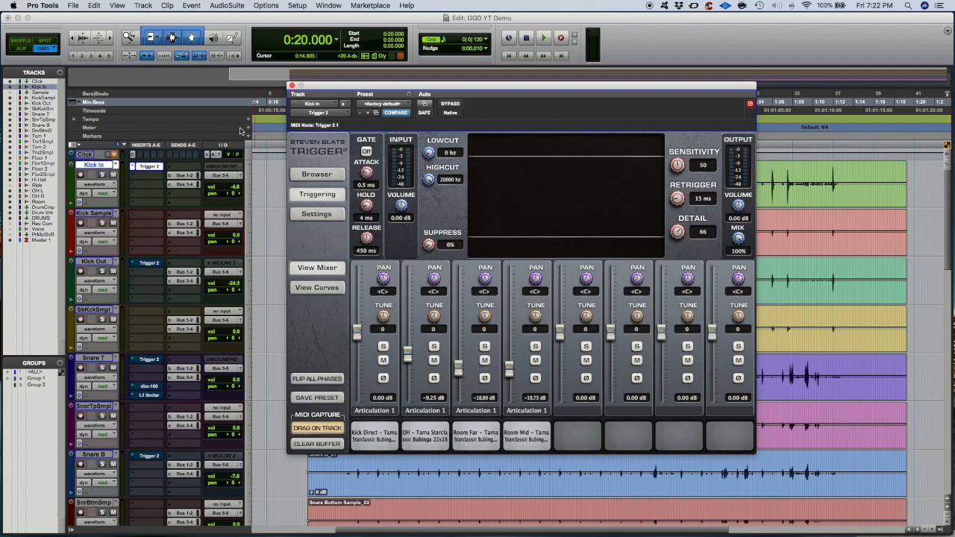
- Inspect the loaded samples' envelope and velocity curves, return to the mixer view and close the Trigger 2 window
left_click_drag(356, 96, 417, 104)
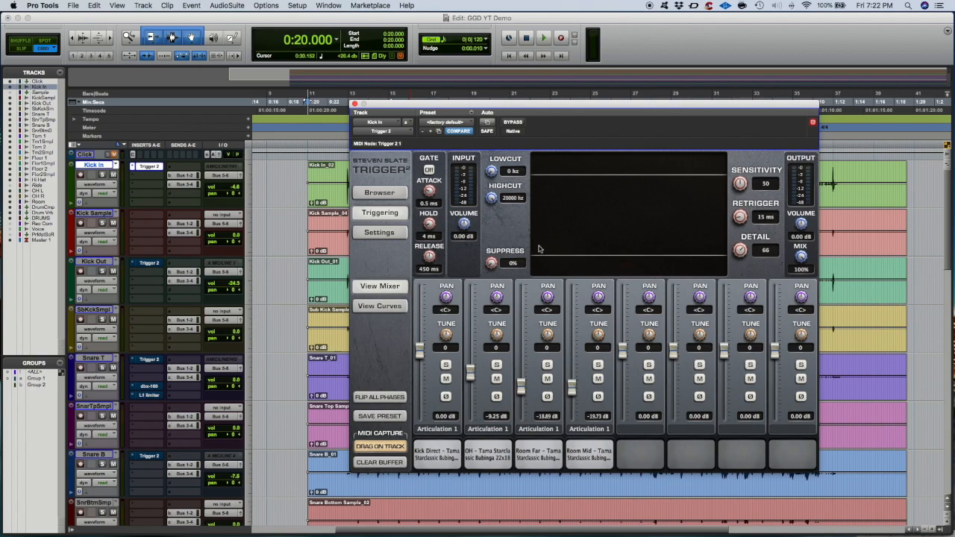
left_click(379, 306)
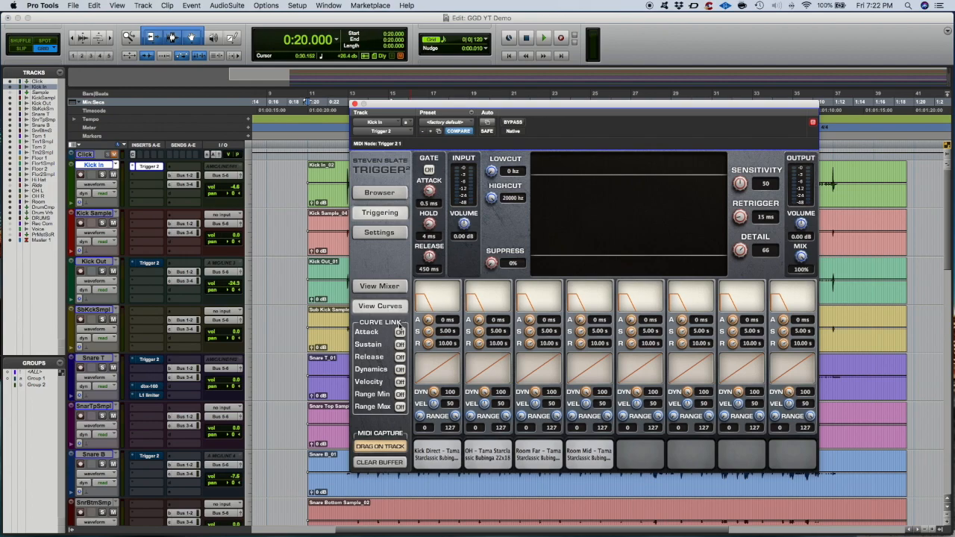
left_click(387, 288)
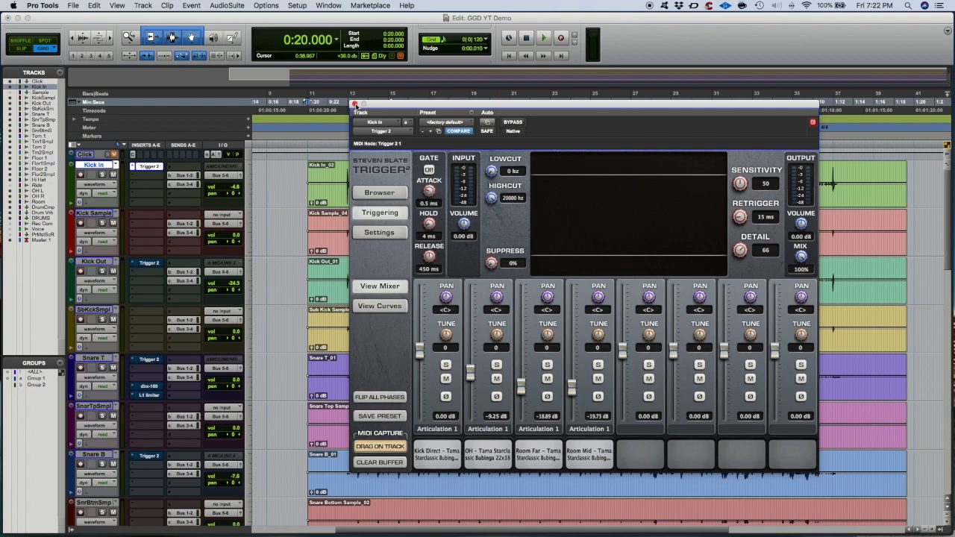
left_click(354, 104)
- Show the hidden Sample track between Kick In and Kick Sample and make it active
left_click(38, 93)
left_click(10, 93)
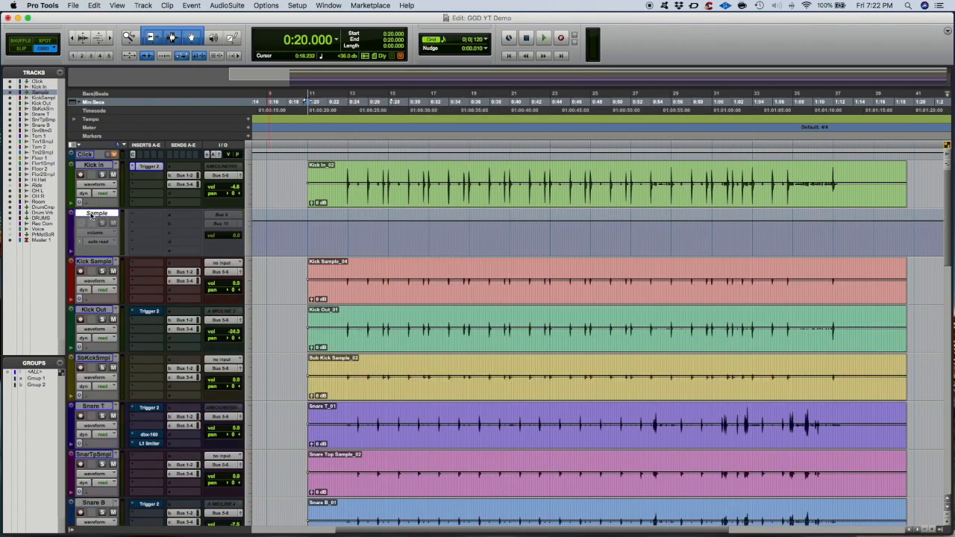
right_click(91, 214)
left_click(136, 227)
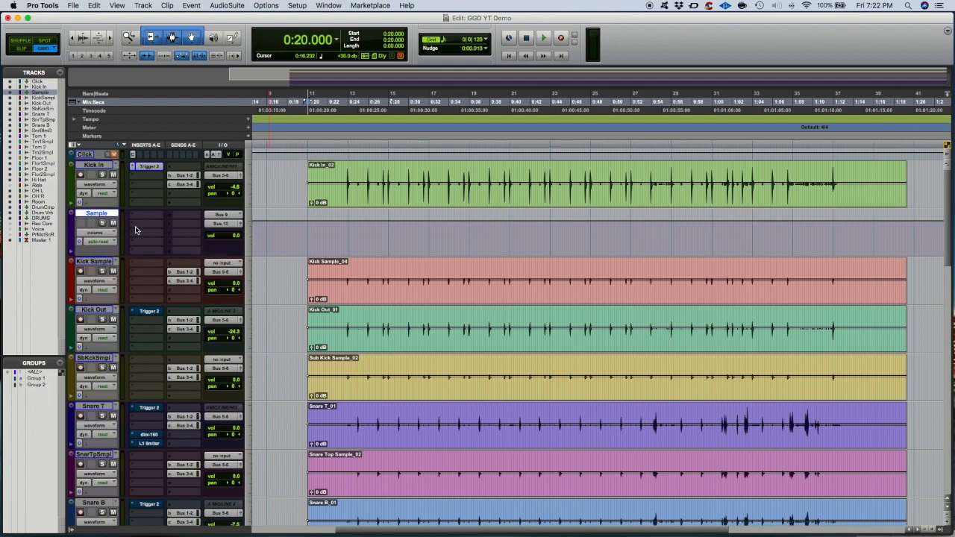
left_click(94, 167)
left_click(99, 214)
left_click(101, 261)
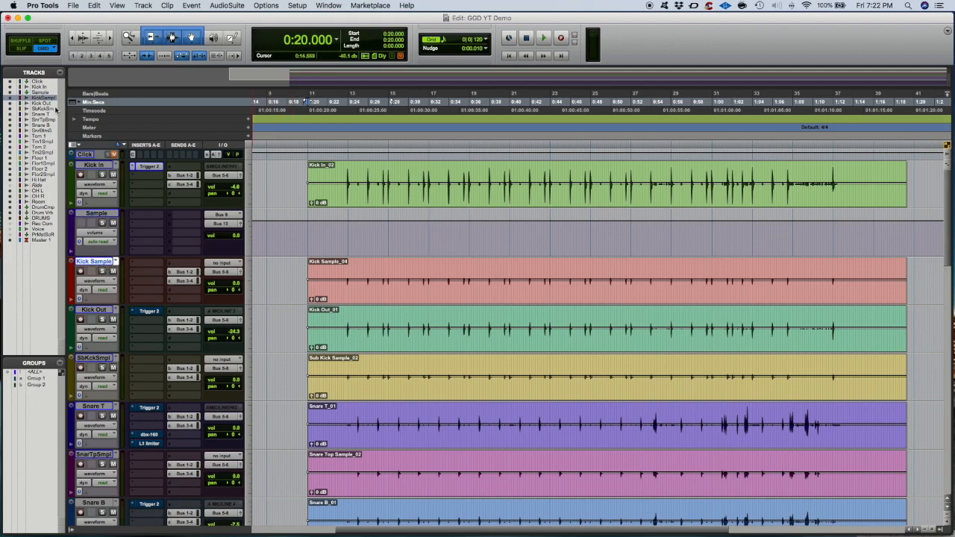
- Hide the Sample track and make it inactive
right_click(35, 92)
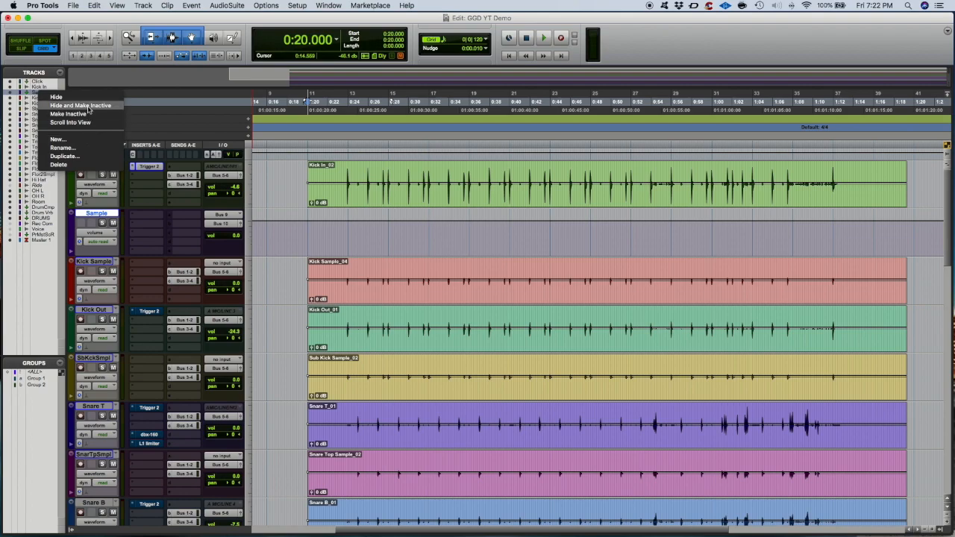
left_click(81, 105)
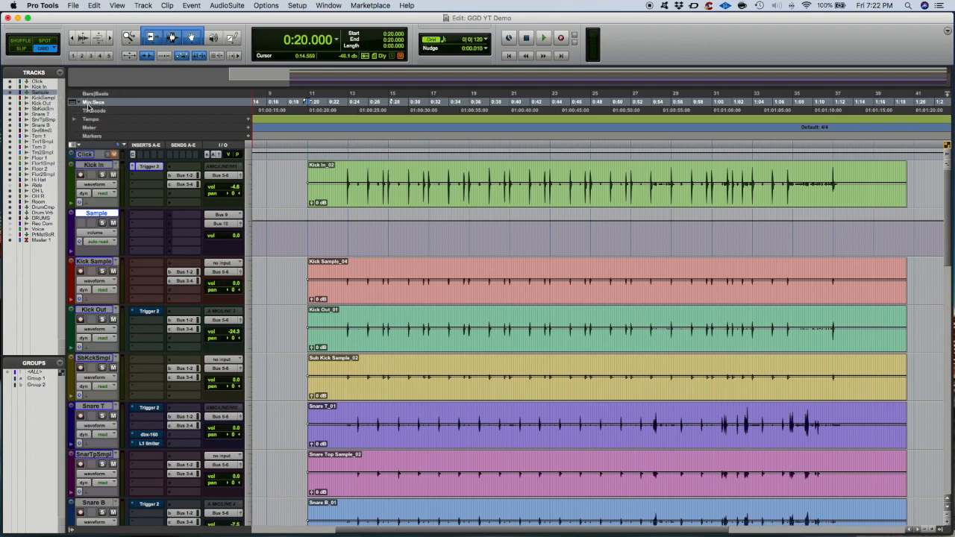
left_click(97, 213)
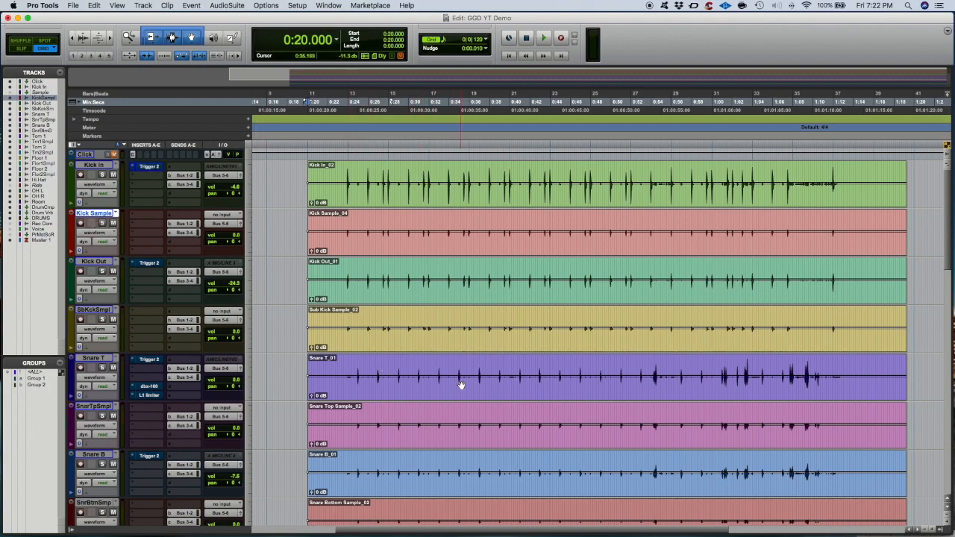
- Play the take from 0:20 and compare the kick with the Kick Sample and Sub Kick Sample tracks muted and unmuted
scroll(461, 386, "down", 3)
scroll(458, 386, "up", 3)
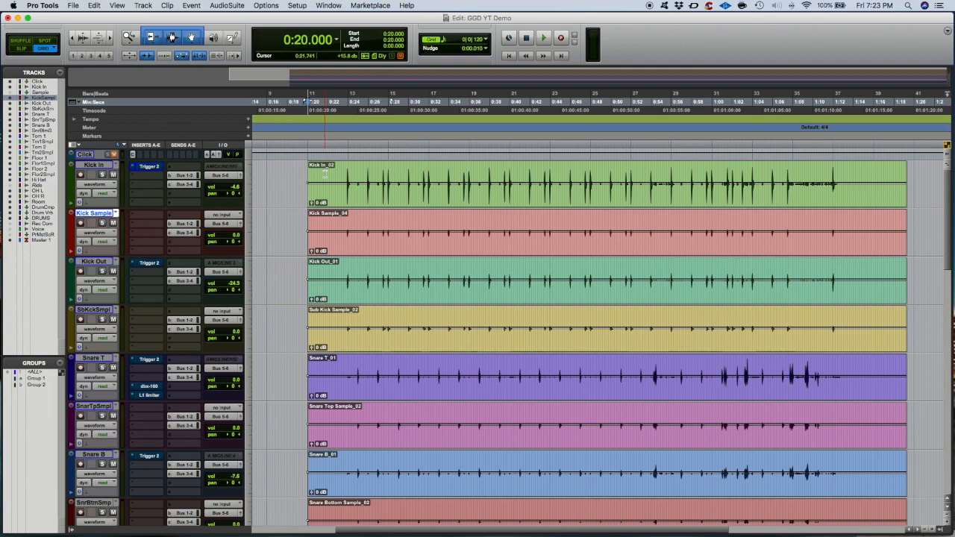
key("space")
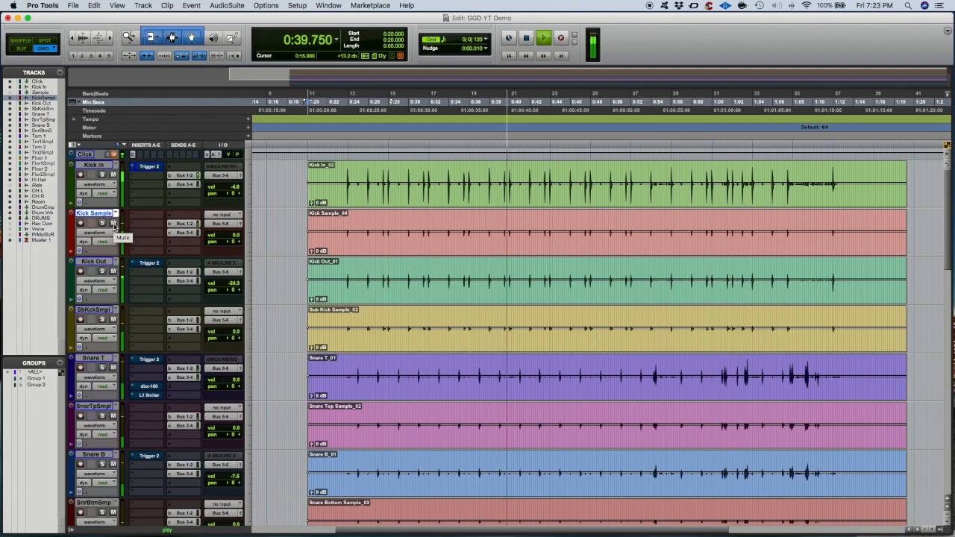
left_click(114, 226)
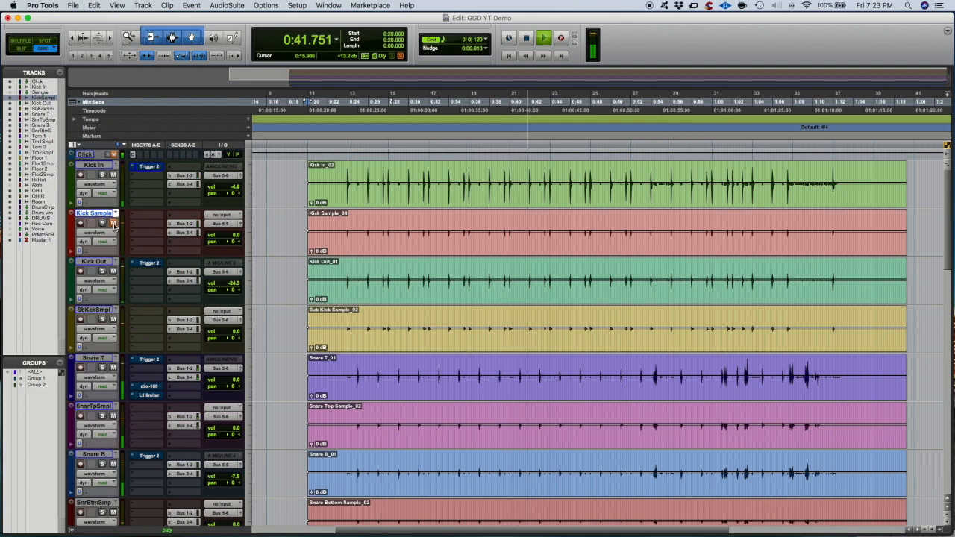
left_click(114, 321)
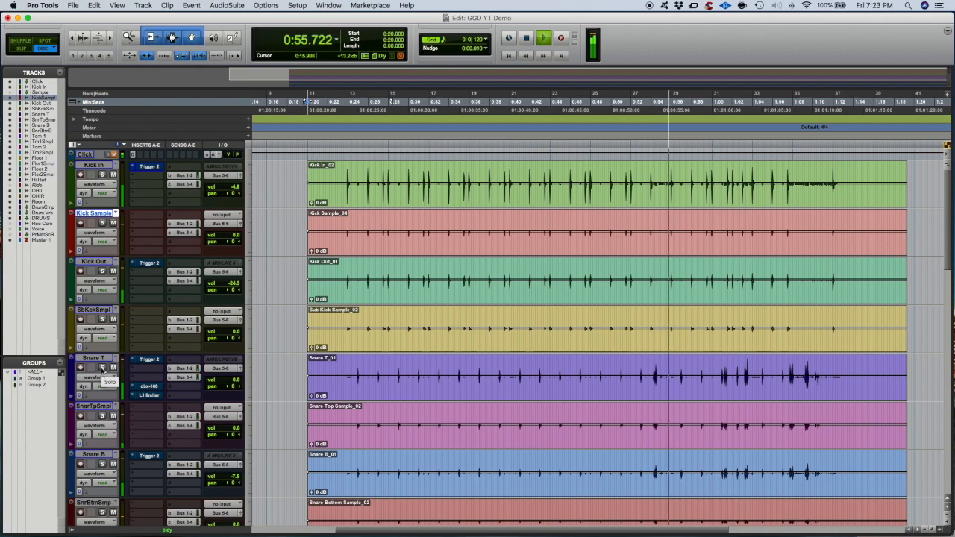
- Select the Snare T track while listening to the rest of the take, and stop playback
scroll(102, 371, "down", 5)
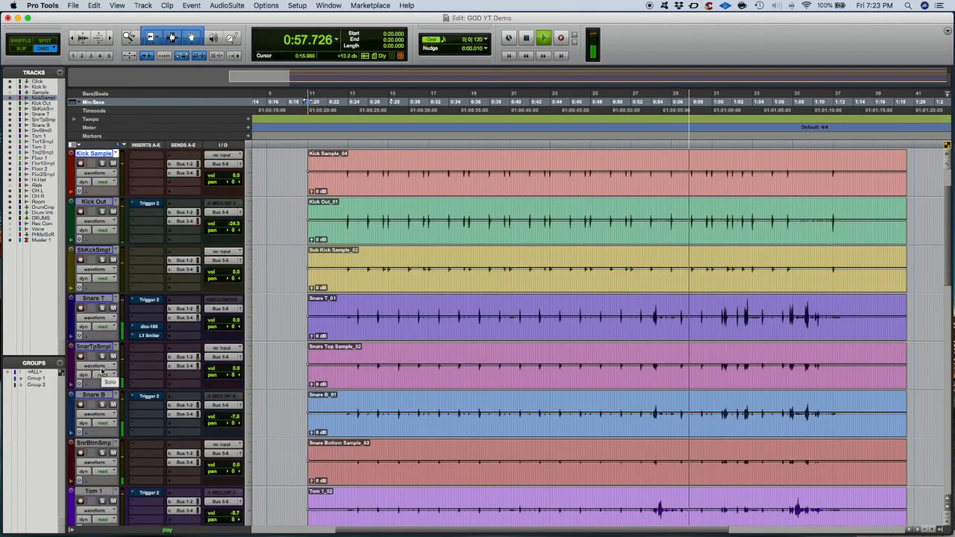
left_click(94, 298)
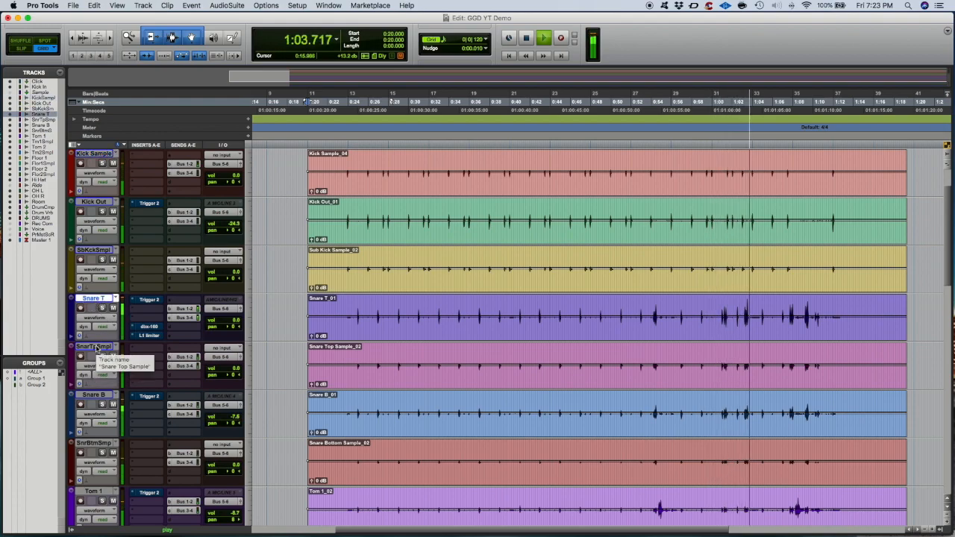
scroll(94, 348, "down", 1)
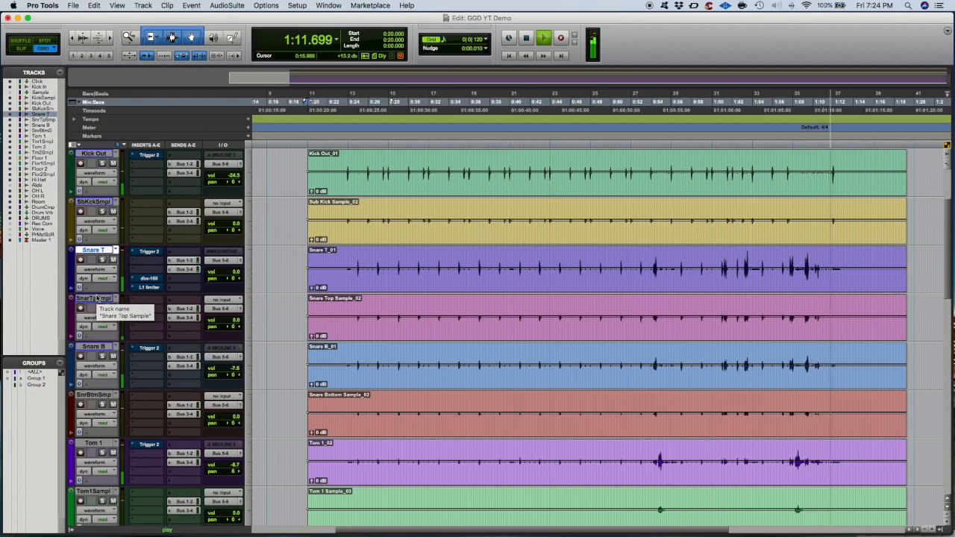
key("space")
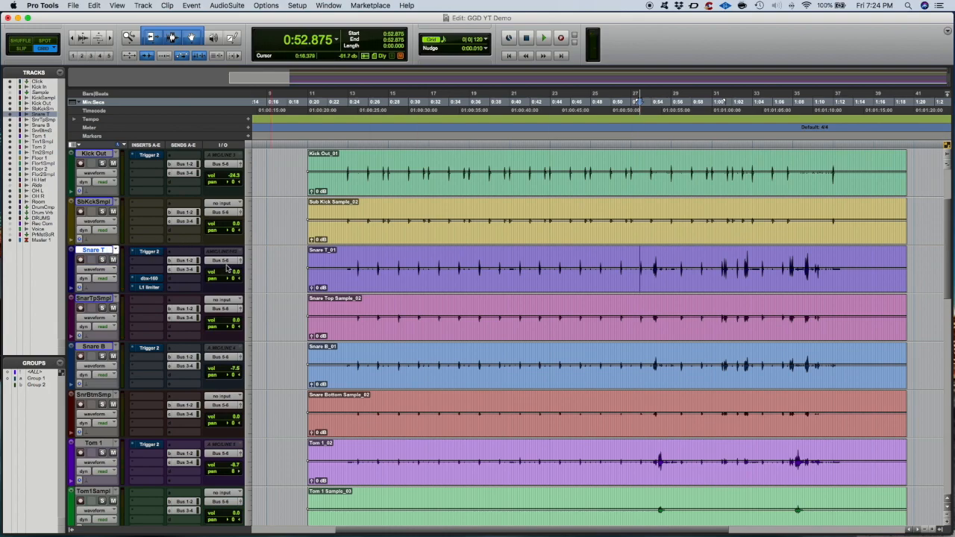
- Look over the snare and tom tracks and select the Sub Kick Sample track
scroll(210, 269, "down", 2)
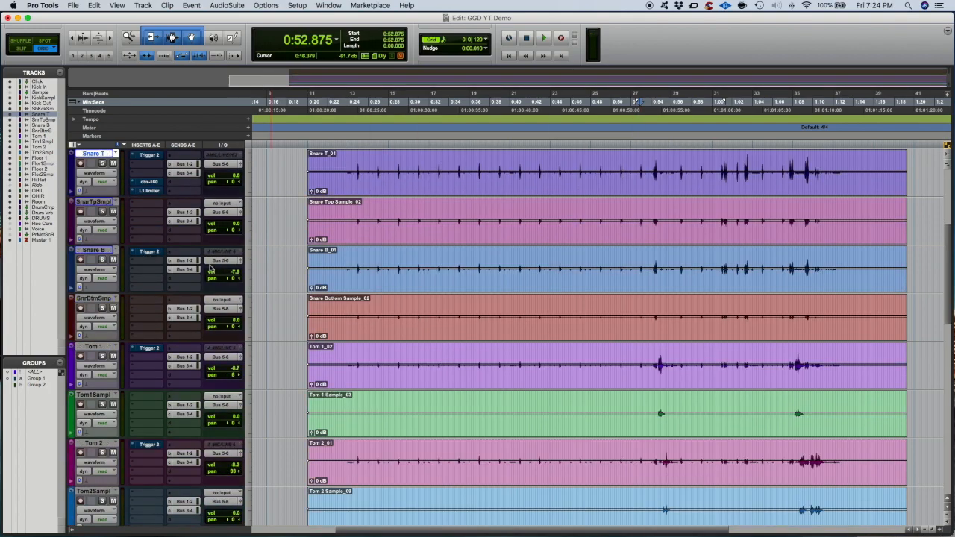
scroll(210, 269, "up", 3)
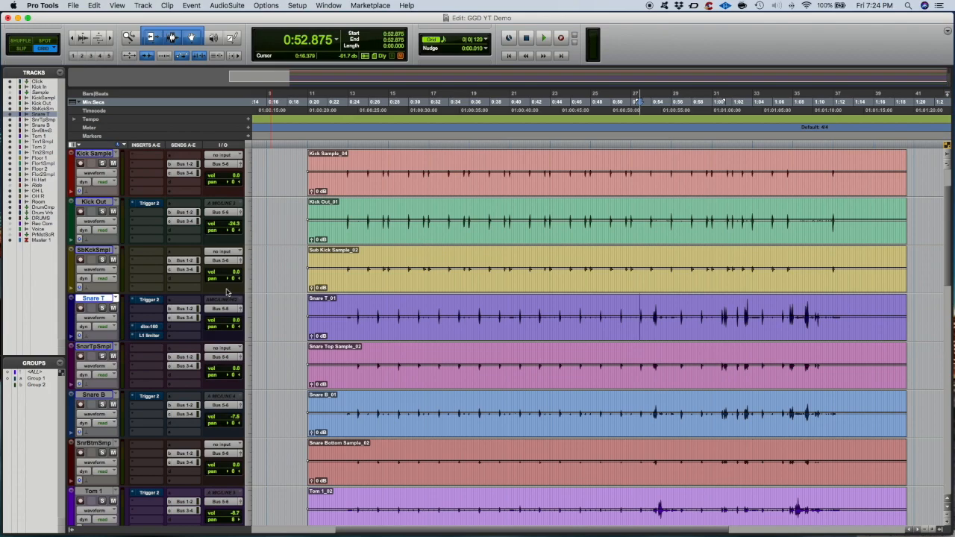
left_click(97, 252)
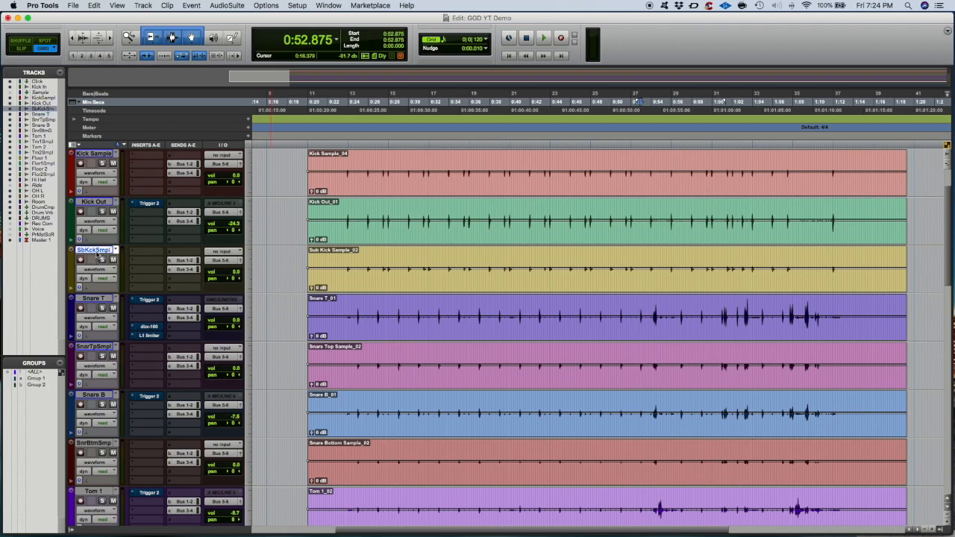
- Inspect the RVerb reverb on the Drum Vrb track and close its plug-in window
scroll(127, 279, "down", 14)
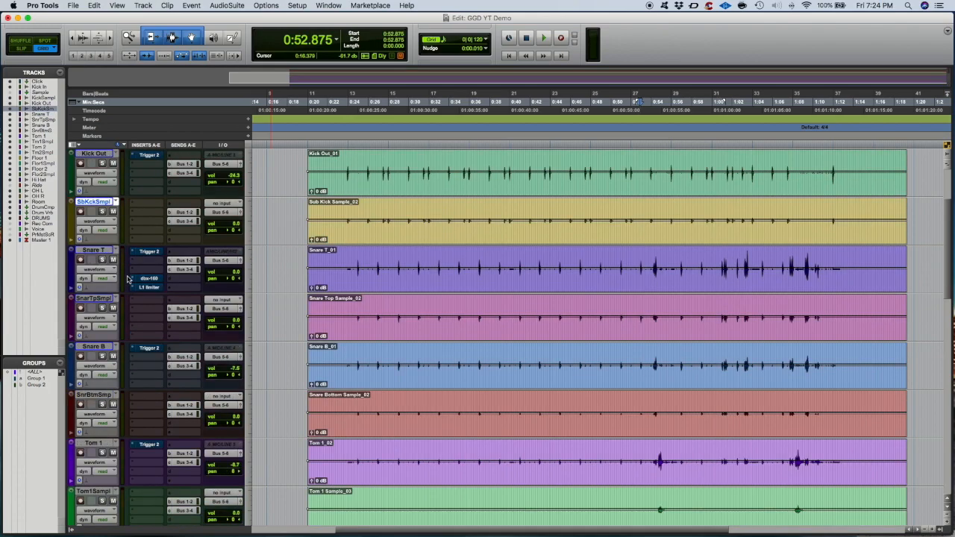
scroll(128, 289, "down", 6)
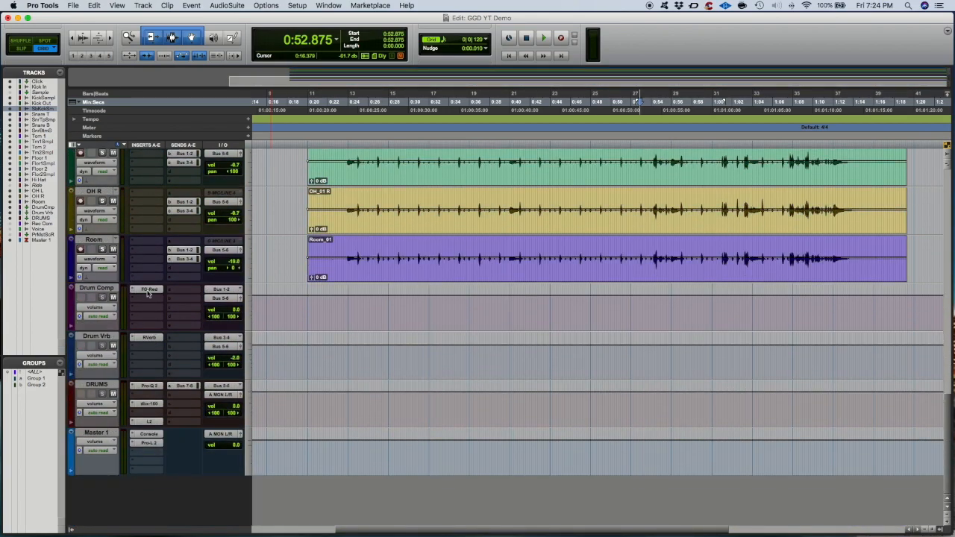
left_click(148, 291)
left_click(149, 339)
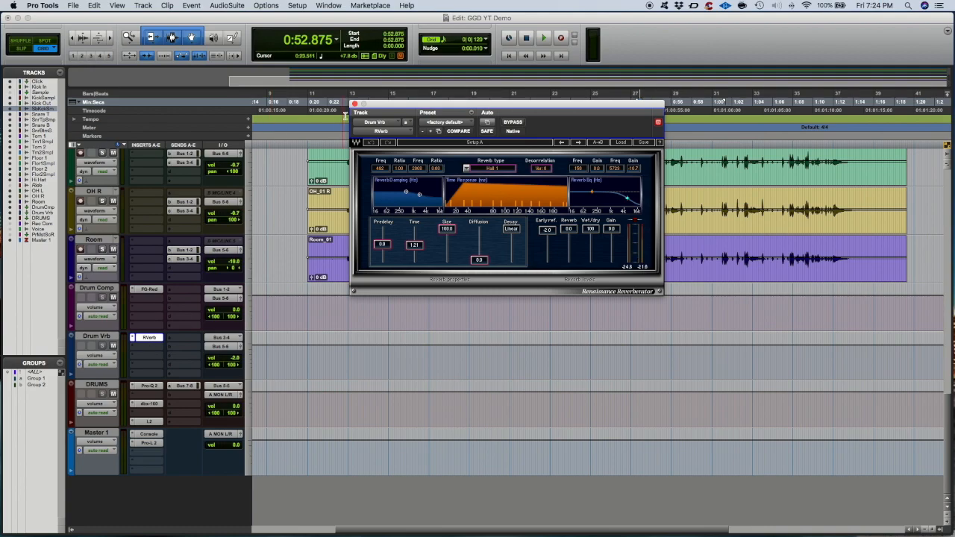
left_click(355, 104)
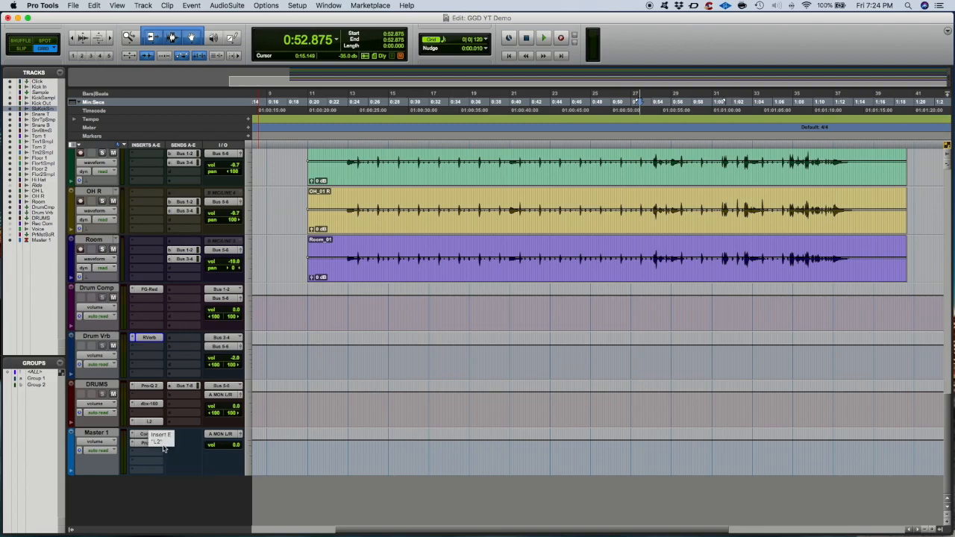
- Play the take from 0:20 and compare the snare with the Snare Top Sample track repeatedly muted and unmuted
scroll(169, 435, "up", 15)
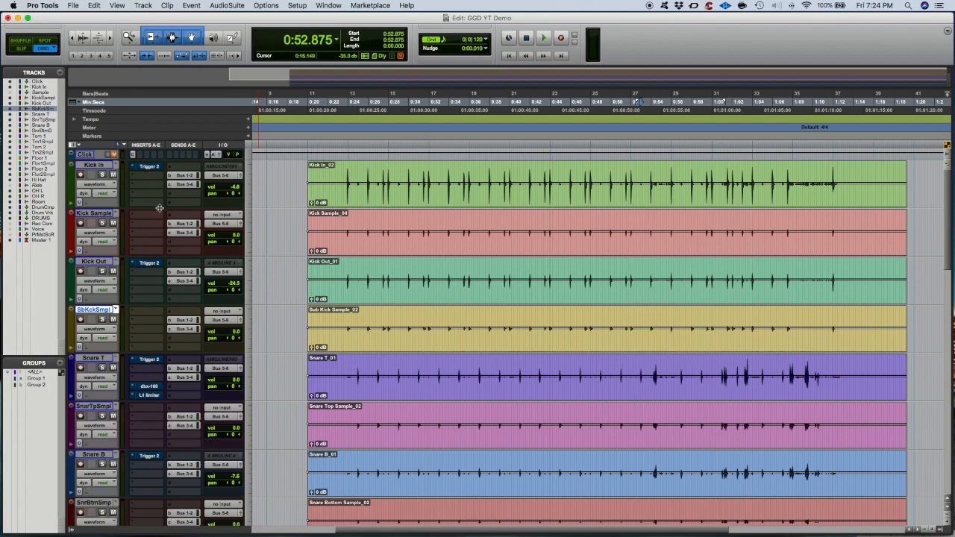
scroll(149, 252, "down", 5)
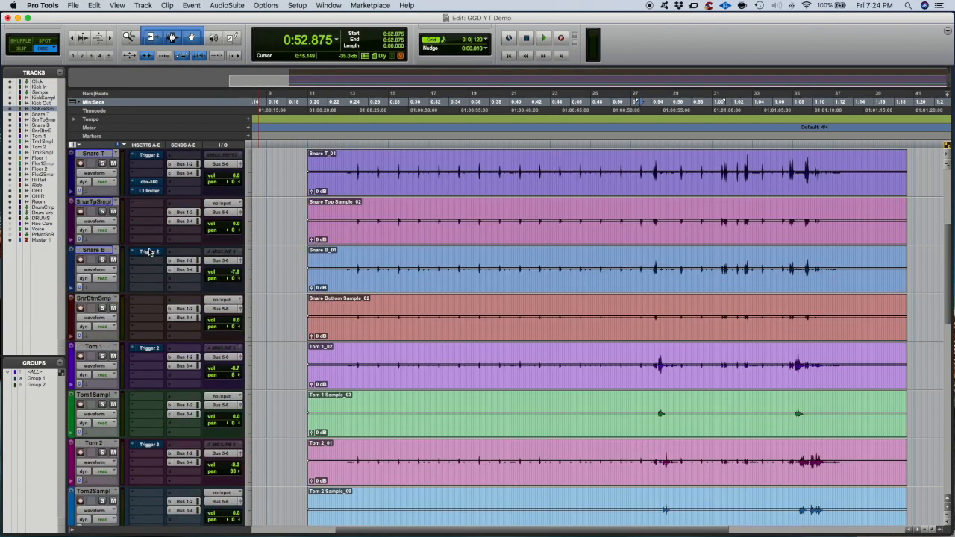
scroll(150, 252, "up", 1)
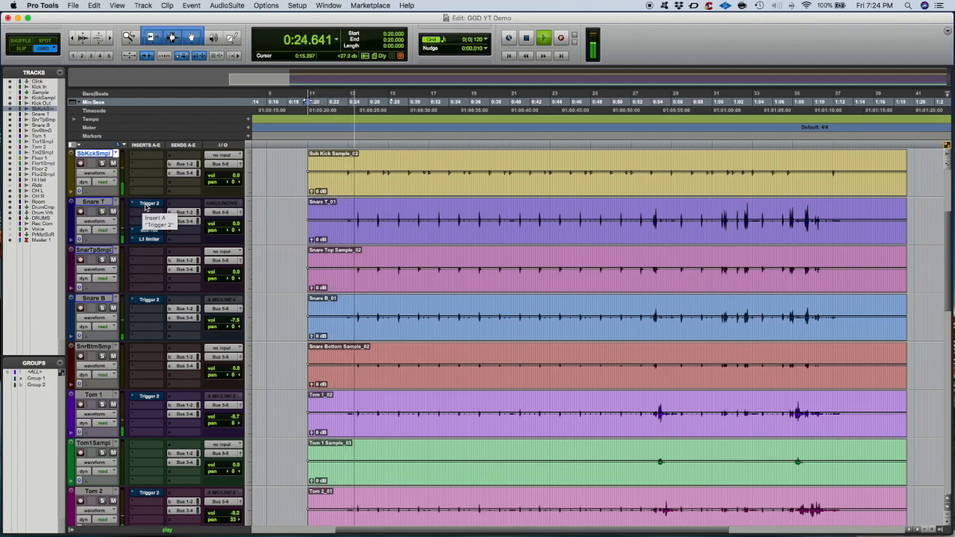
left_click(114, 261)
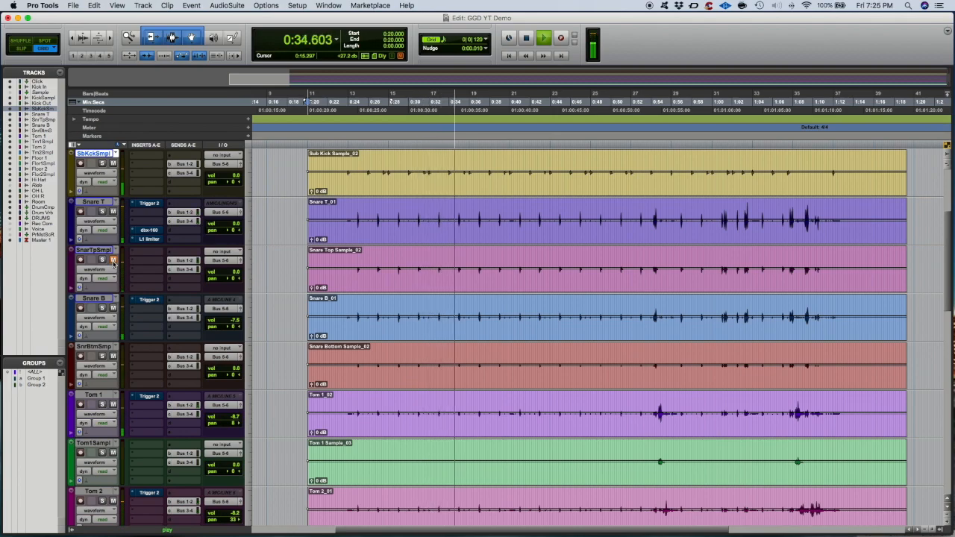
left_click(114, 260)
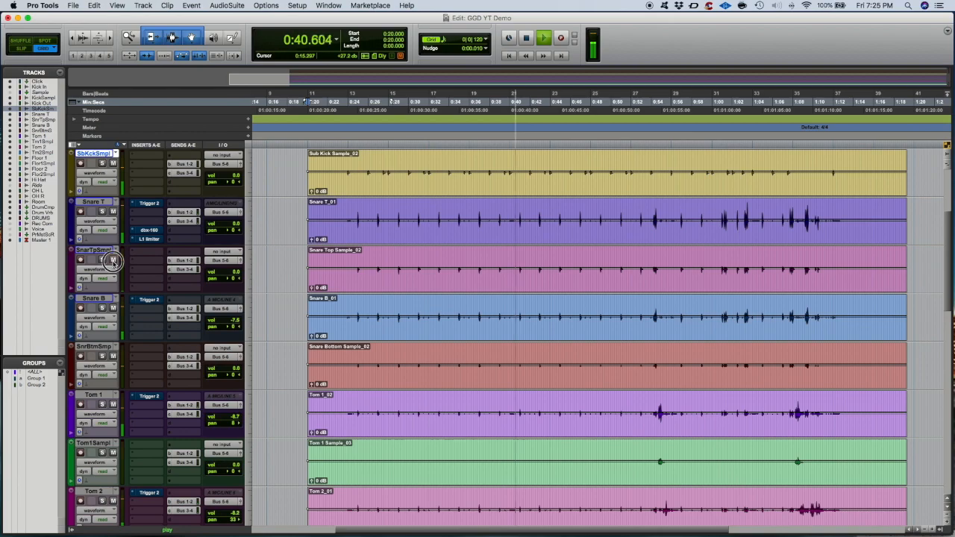
left_click(114, 260)
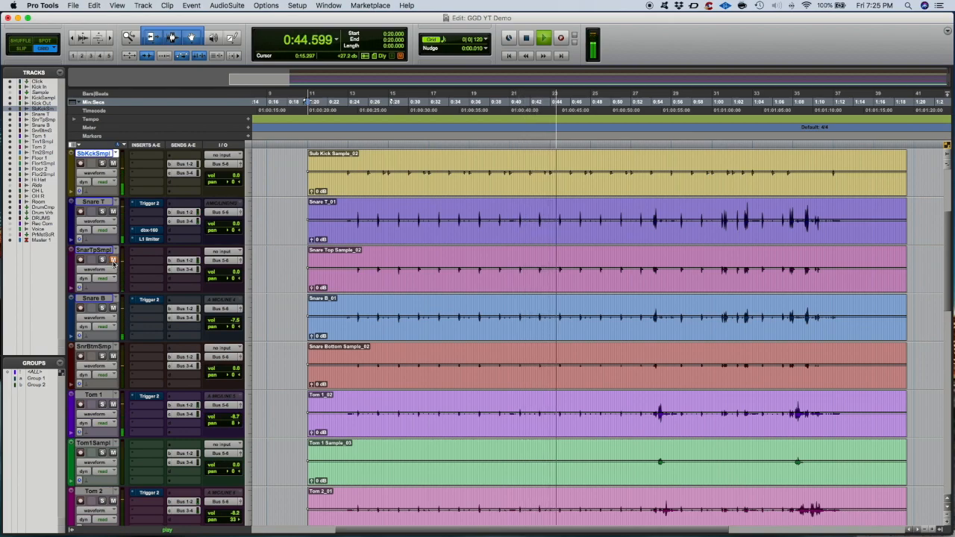
left_click(113, 260)
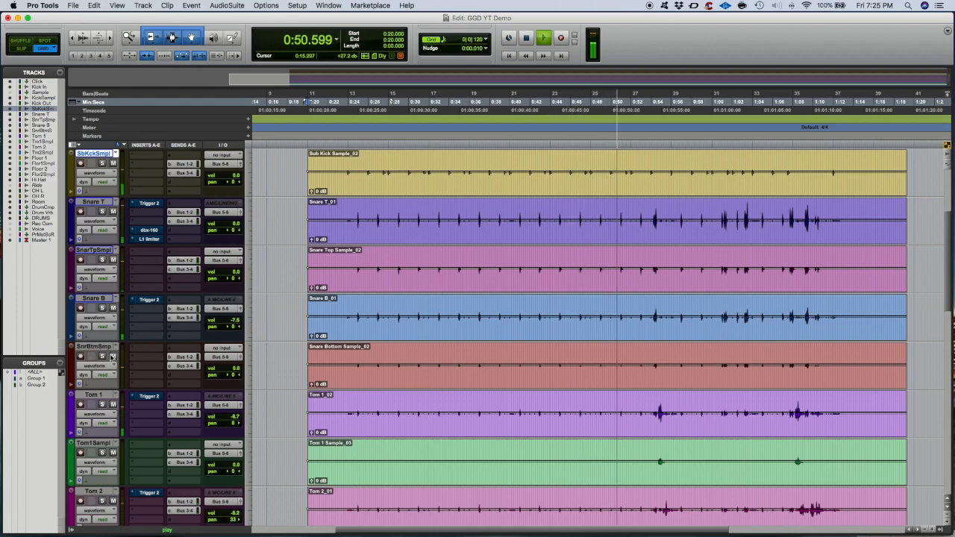
key("space")
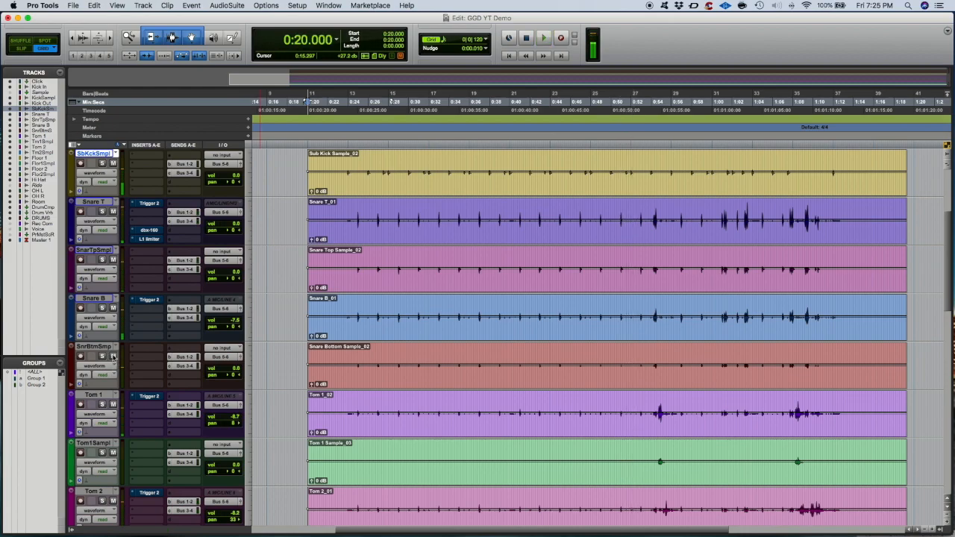
- Select the Tom 1 track and highlight its audio ahead of the first tom fill, starting at 0:17.562
left_click(99, 252)
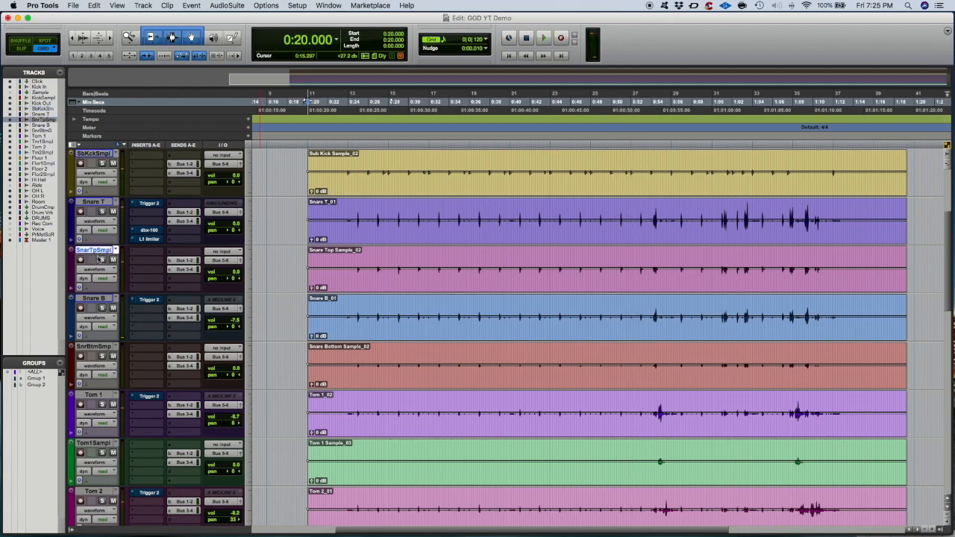
scroll(170, 310, "down", 2)
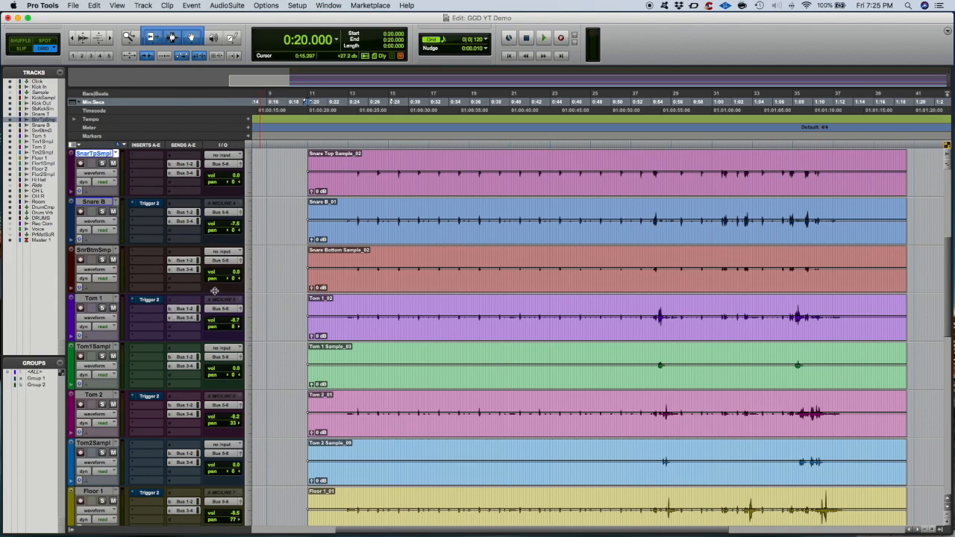
left_click(103, 299)
scroll(185, 304, "down", 1)
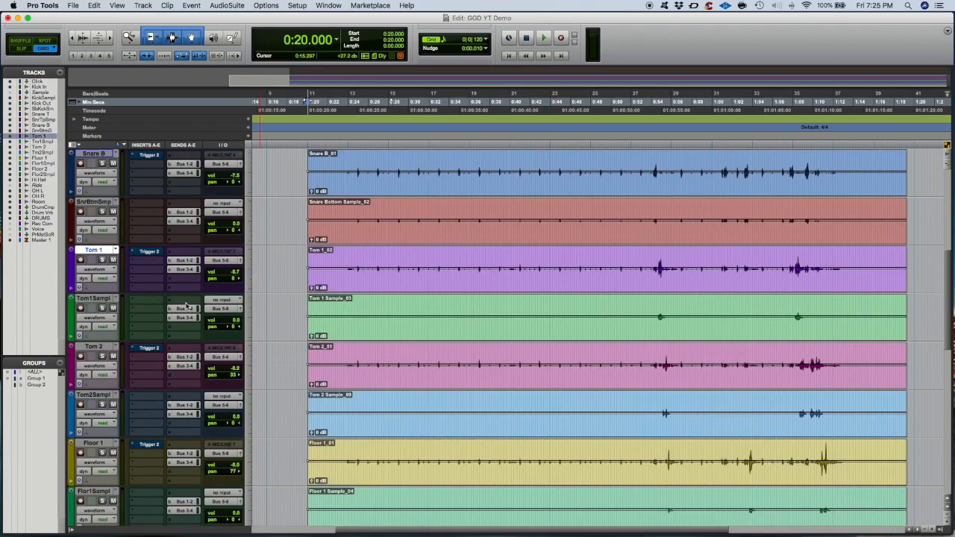
scroll(401, 310, "down", 2)
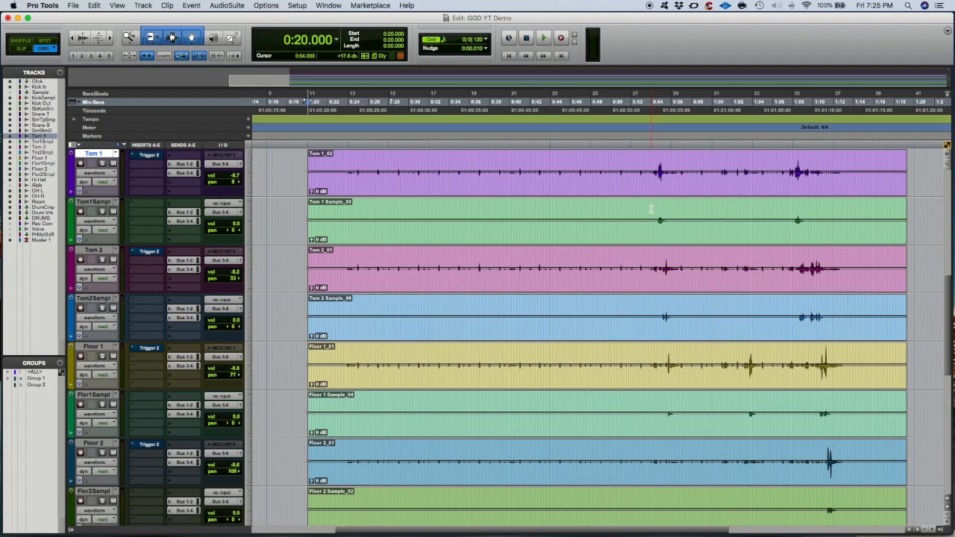
left_click_drag(655, 157, 282, 163)
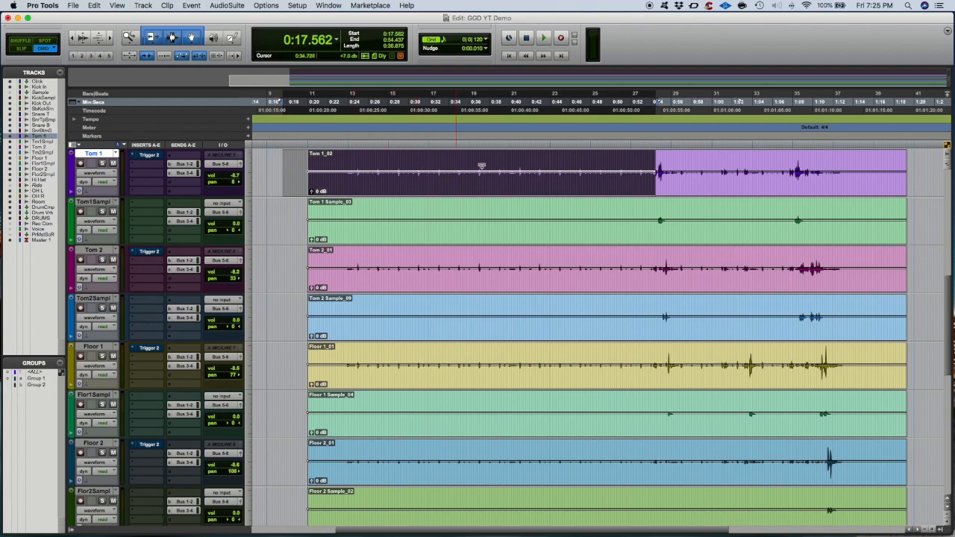
- Audition the tom fills from 0:51.250 and 1:07.375 with the Tom 1, Tom 2, Floor 1 and Floor 2 tracks muted
left_click(643, 162)
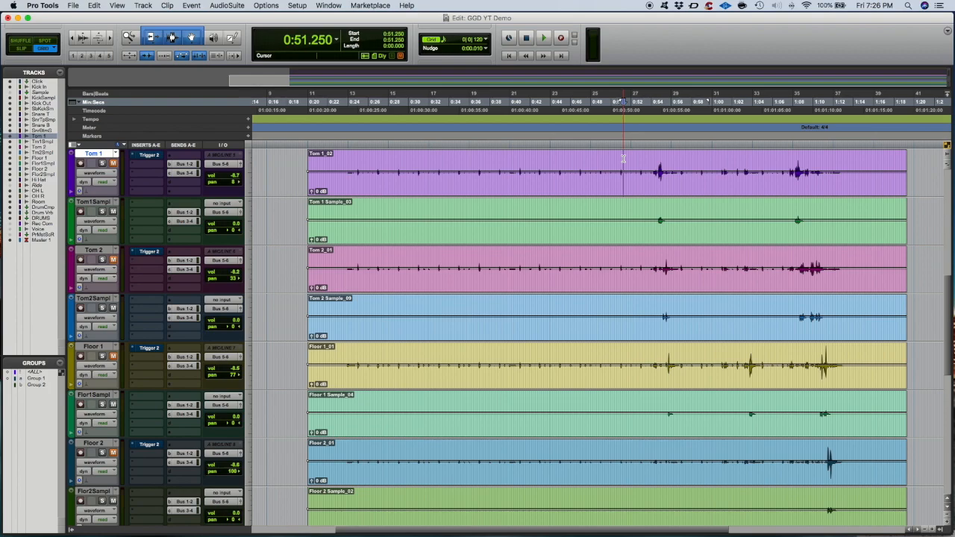
key("space")
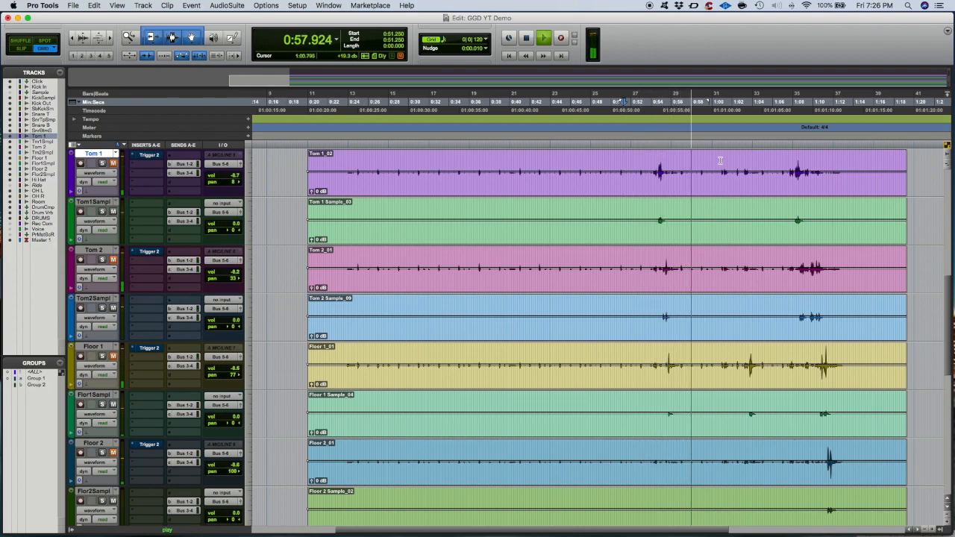
key("space")
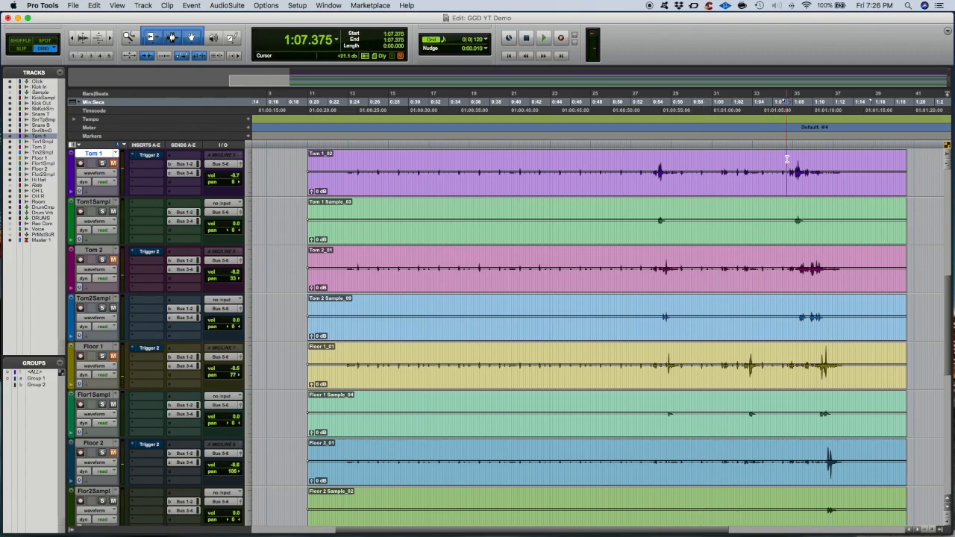
key("space")
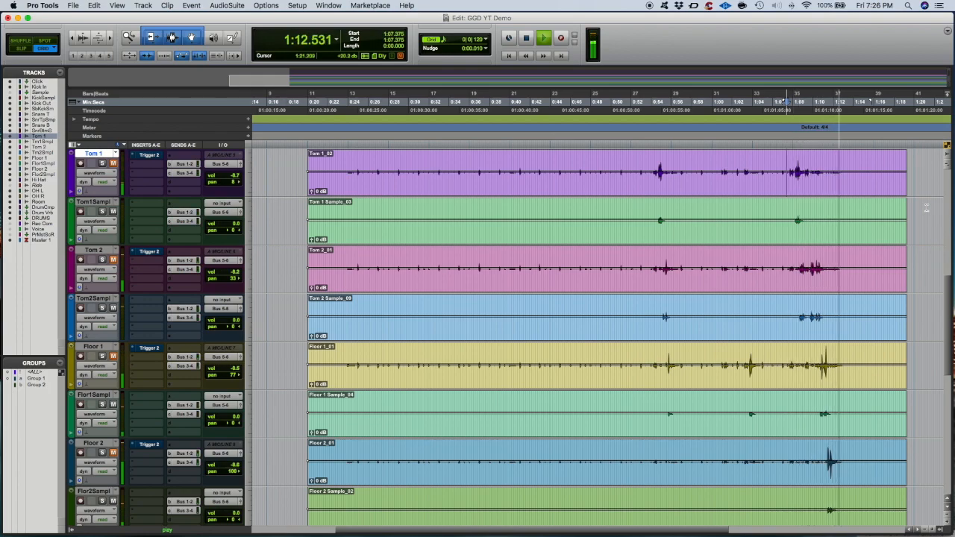
key("space")
- Unmute the Tom 1, Tom 2, Floor 1 and Floor 2 tracks and audition the last fill from 1:07.375
left_click(113, 163)
left_click(113, 259)
left_click(114, 356)
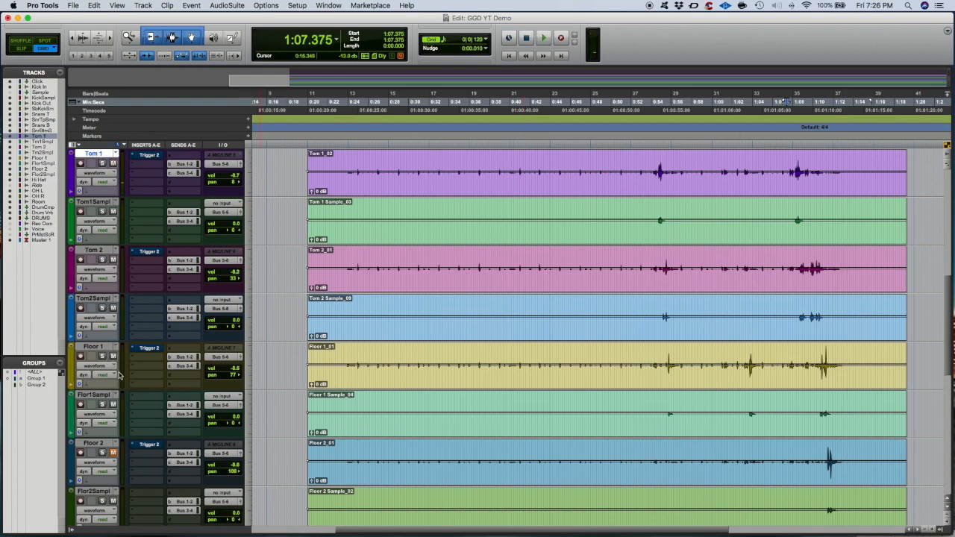
left_click(113, 452)
key("space")
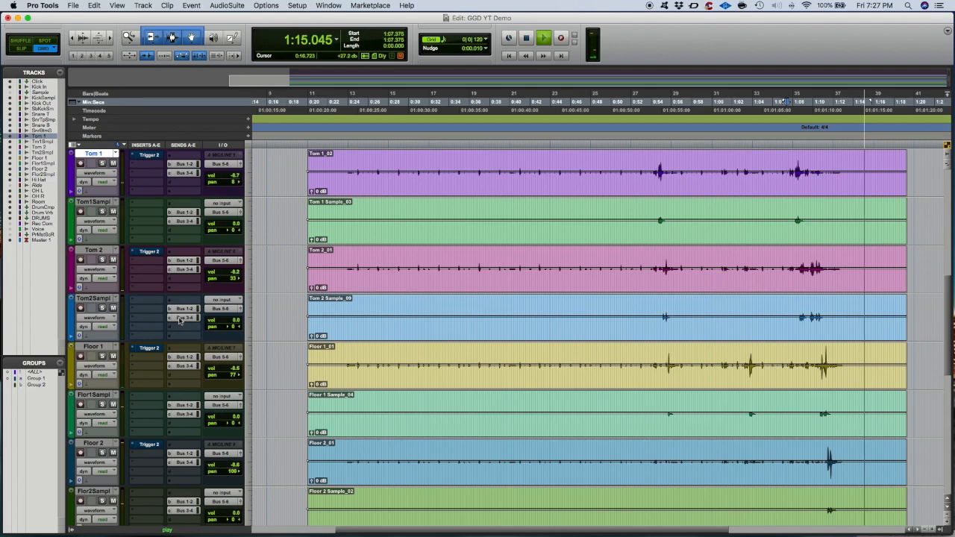
scroll(180, 319, "down", 5)
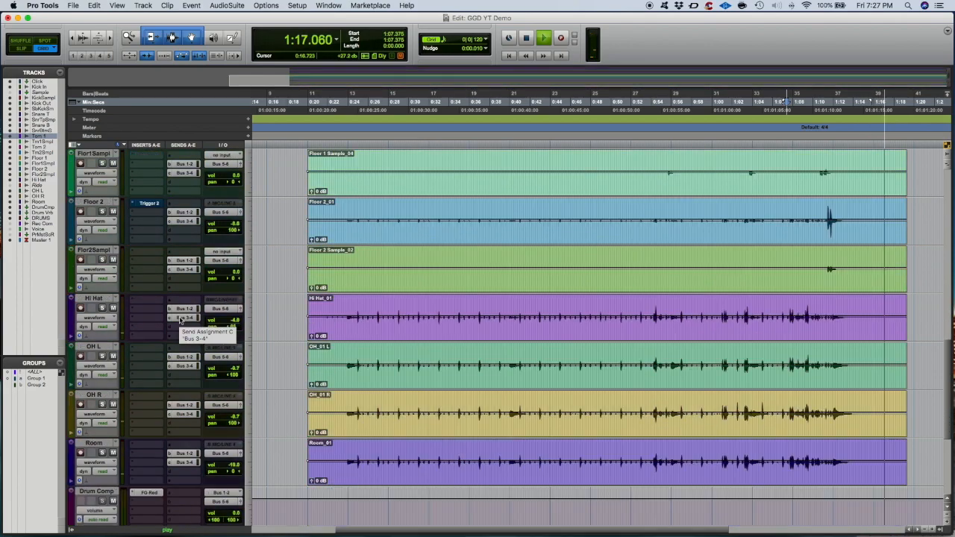
key("space")
- Place the playback cursor at the start of the Kick In clip, at 0:20.000
scroll(197, 306, "down", 2)
scroll(196, 305, "up", 2)
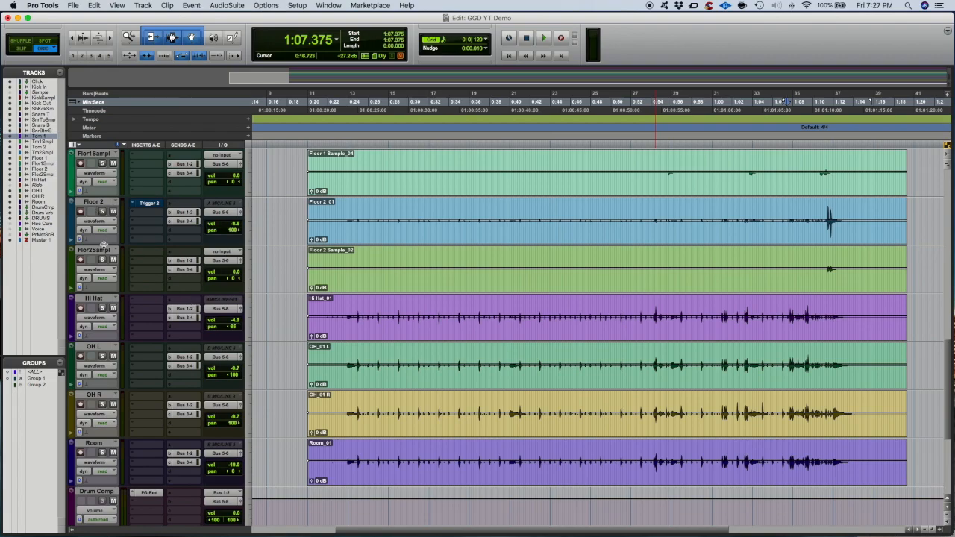
scroll(110, 256, "up", 15)
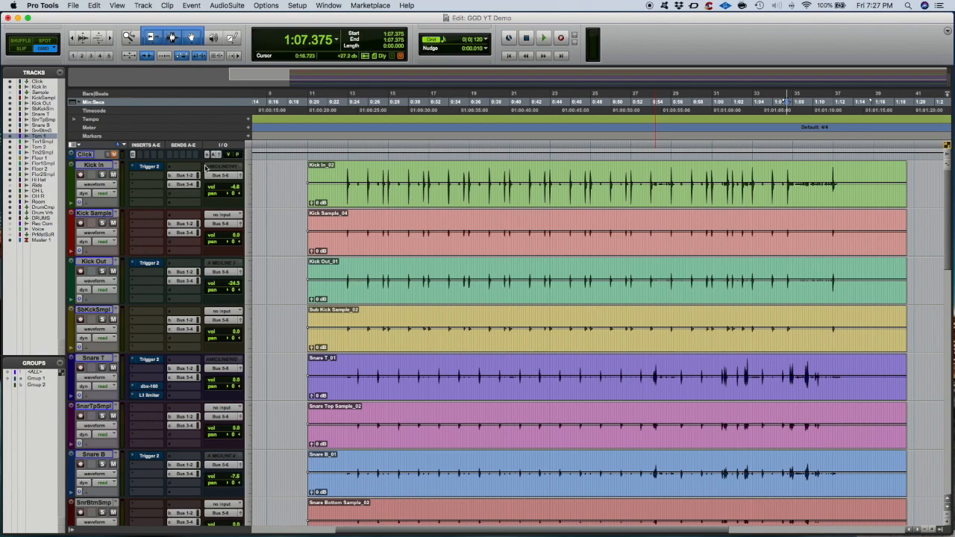
left_click(298, 174)
key("Tab")
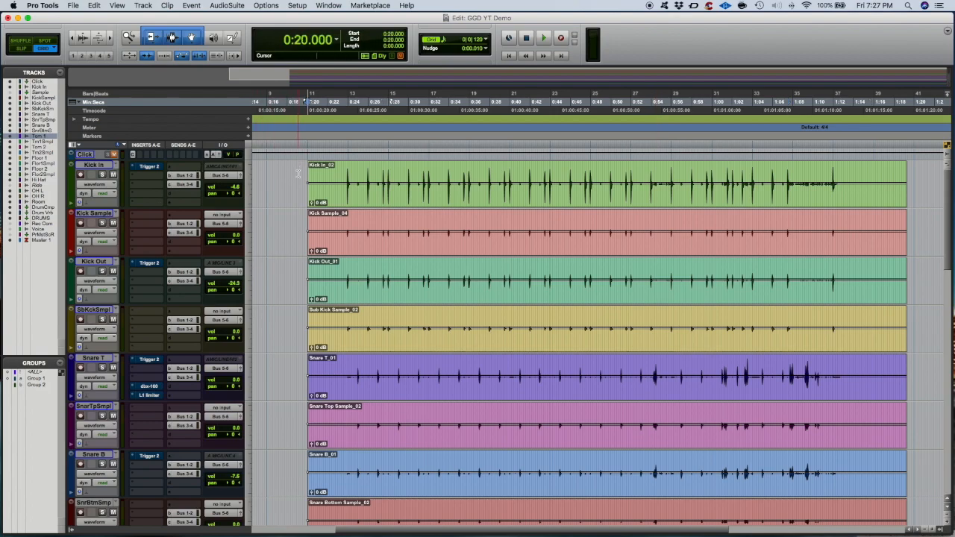